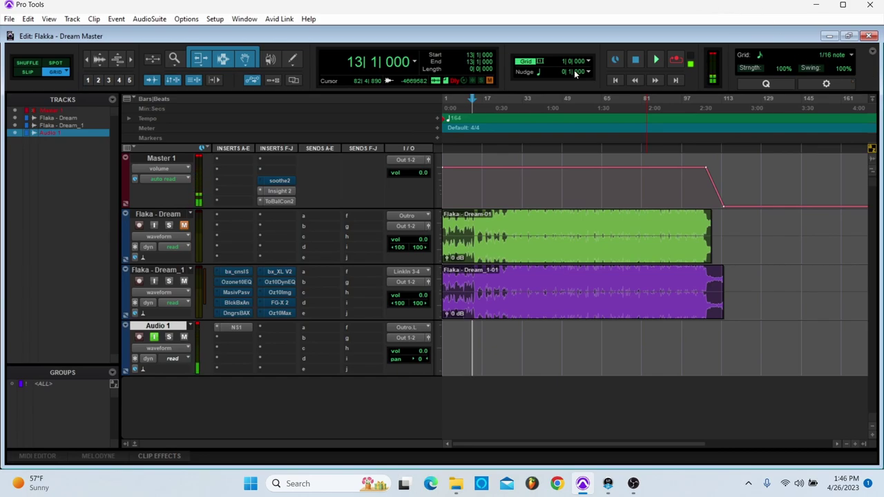
# Play the song from bar 14 and check the Master 1 loudness levels in Insight 2, stopping playback when done.
pyautogui.click(476, 101)
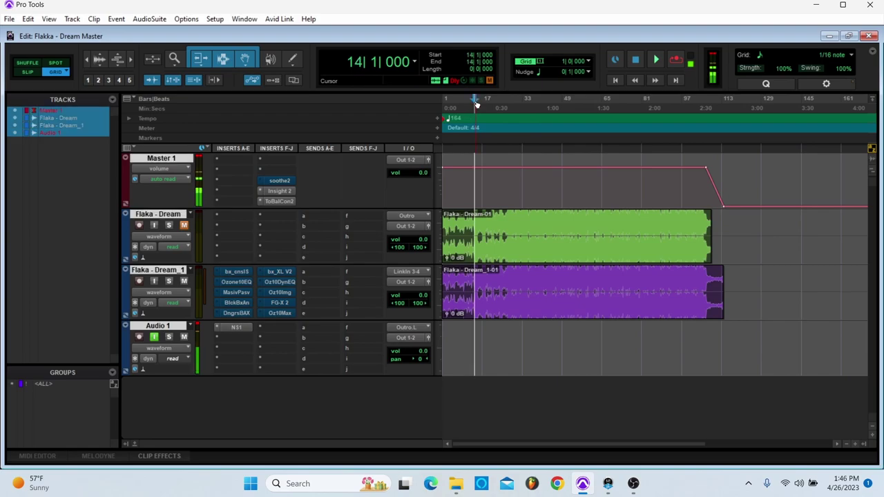
pyautogui.press('space')
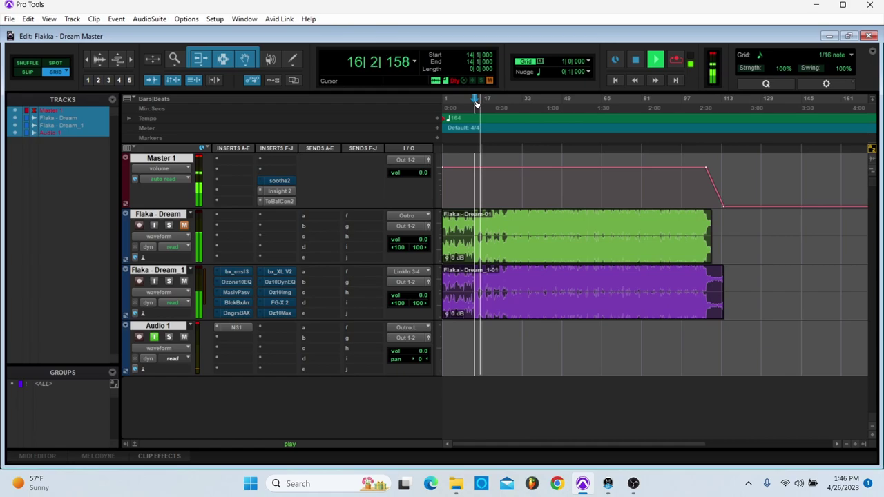
pyautogui.click(282, 191)
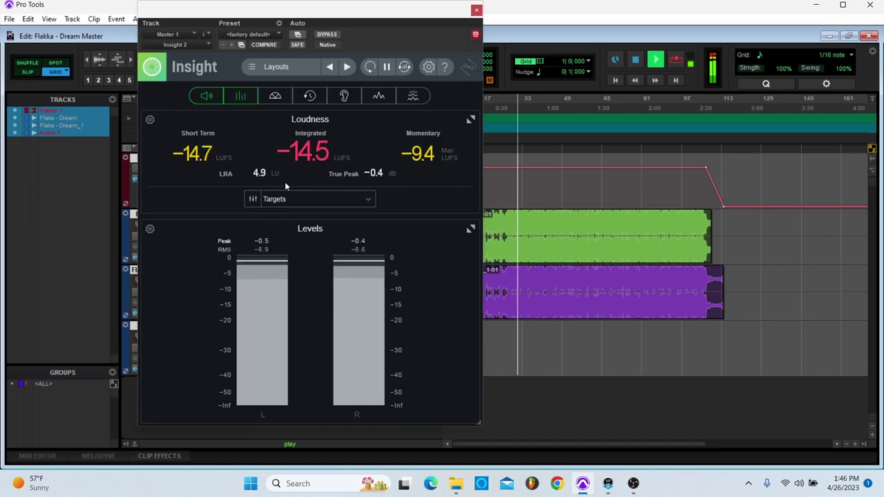
pyautogui.press('space')
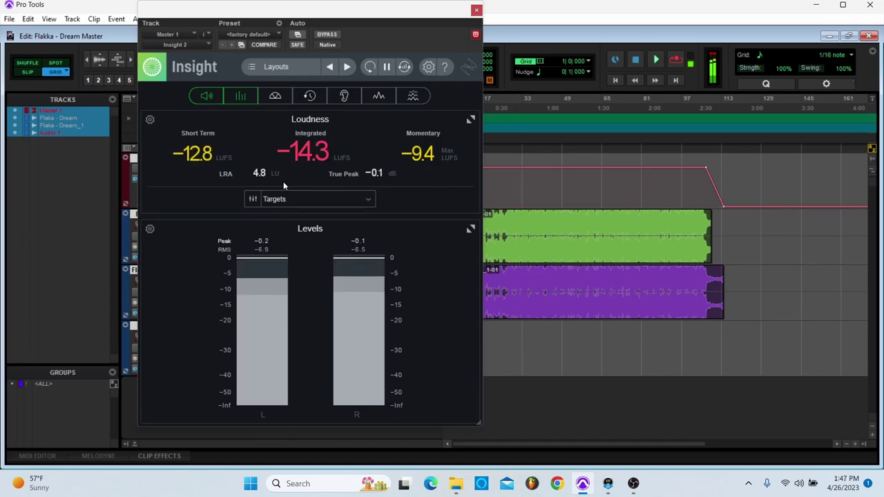
pyautogui.click(477, 10)
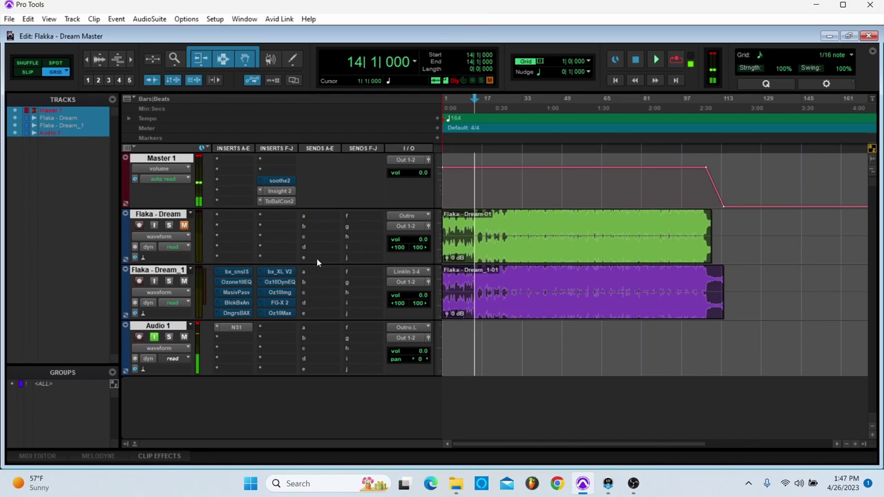
# Open bx_console SSL 9000 J on the Flaka - Dream_1 track and compare its Digital and Analog stereo modes, ending on Analog.
pyautogui.click(237, 273)
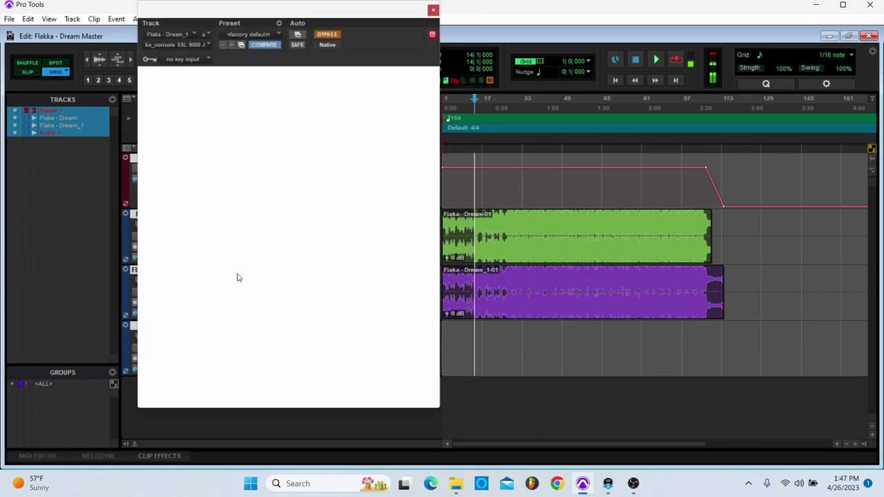
pyautogui.moveTo(311, 11); pyautogui.dragTo(407, 25)
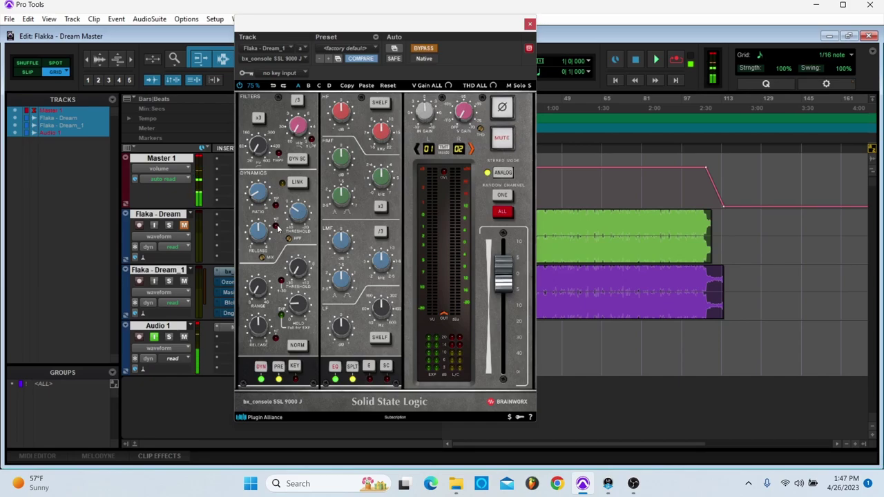
pyautogui.click(505, 174)
pyautogui.click(507, 177)
pyautogui.click(506, 177)
pyautogui.click(507, 177)
pyautogui.click(508, 177)
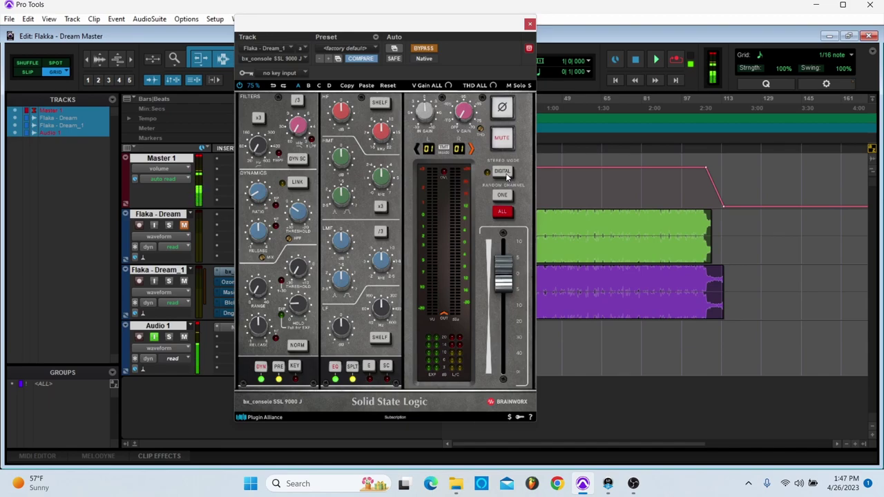
pyautogui.click(506, 177)
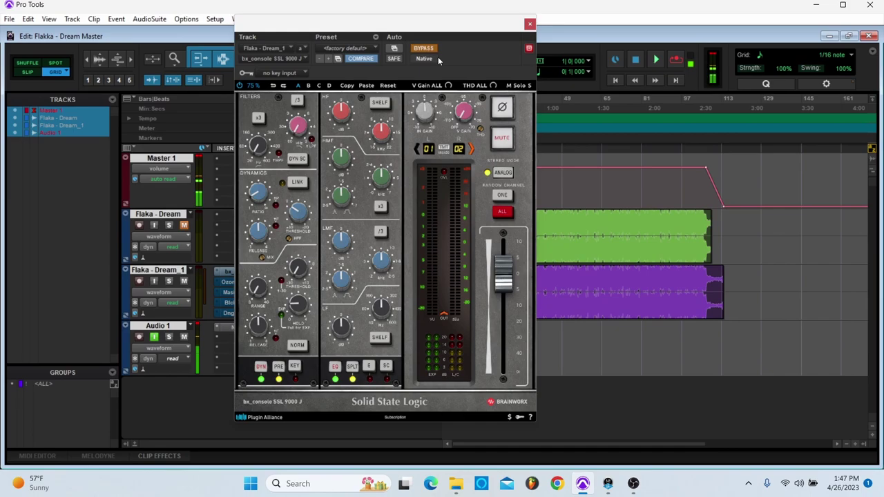
# Compare bx_console SSL 9000 J bypassed and active during playback, leave it active and close its window.
pyautogui.moveTo(452, 28); pyautogui.dragTo(416, 33)
pyautogui.press('space')
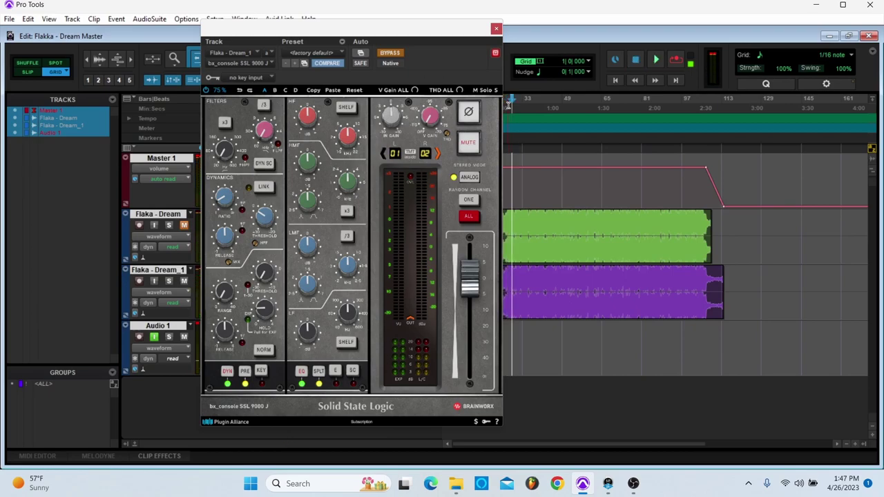
pyautogui.moveTo(349, 29); pyautogui.dragTo(370, 26)
pyautogui.click(414, 54)
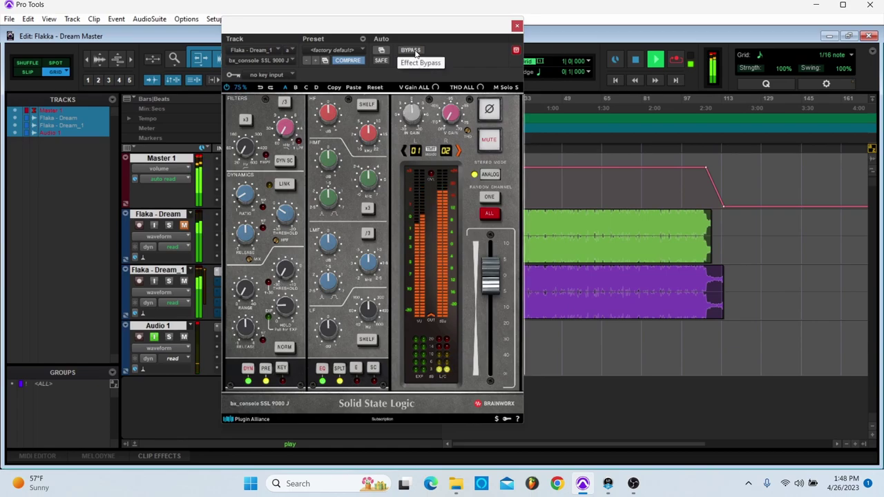
pyautogui.click(415, 52)
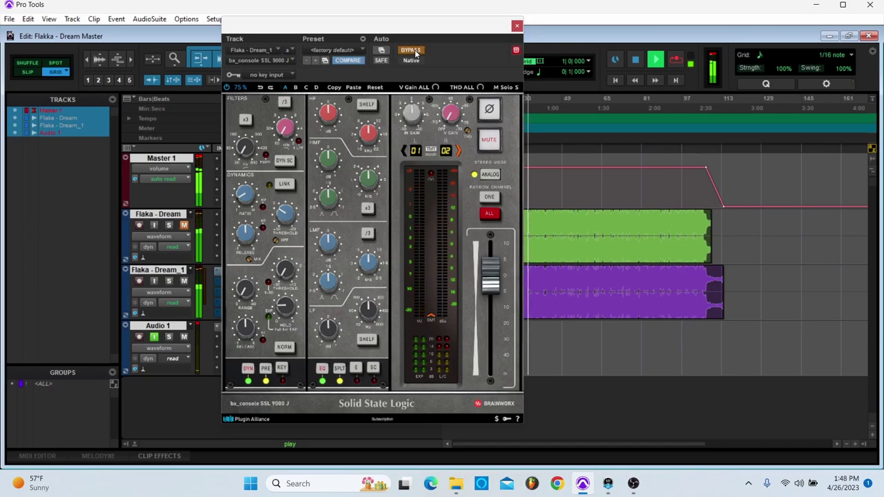
pyautogui.click(415, 53)
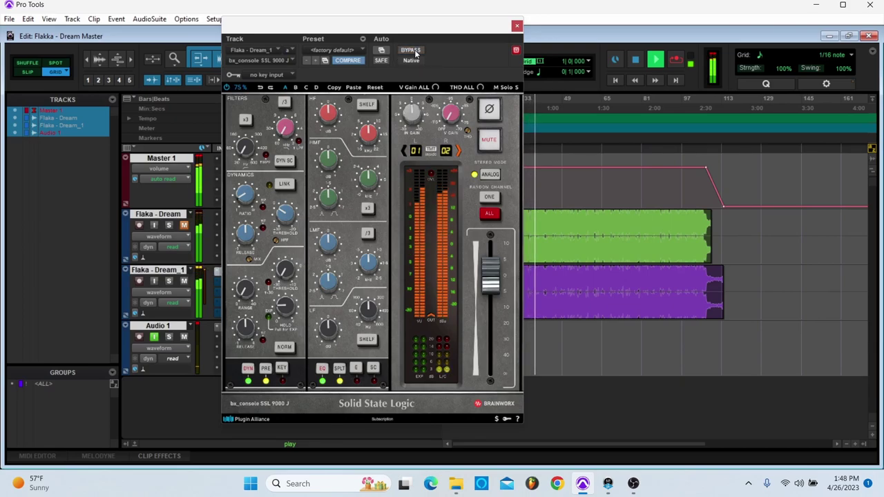
pyautogui.click(415, 52)
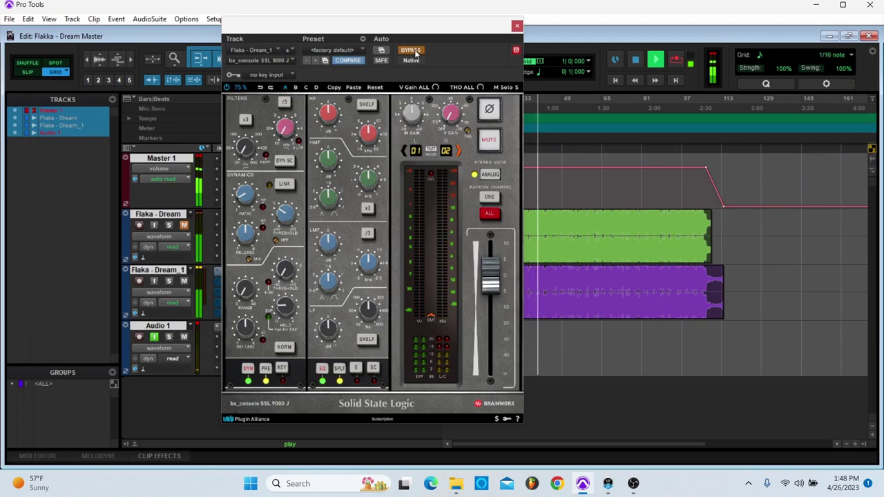
pyautogui.click(415, 53)
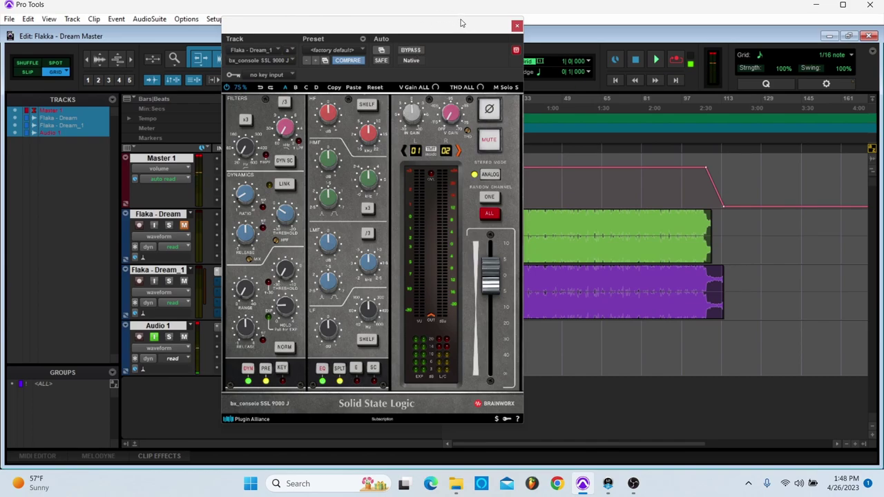
pyautogui.click(517, 26)
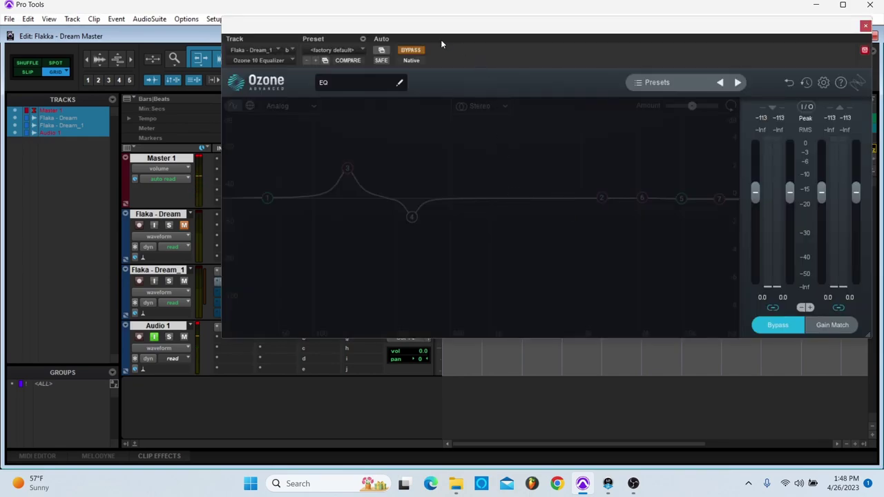
# Take the Ozone 10 Equalizer on Flaka - Dream_1 out of bypass and play the song from bar 29.
pyautogui.moveTo(445, 32); pyautogui.dragTo(404, 47)
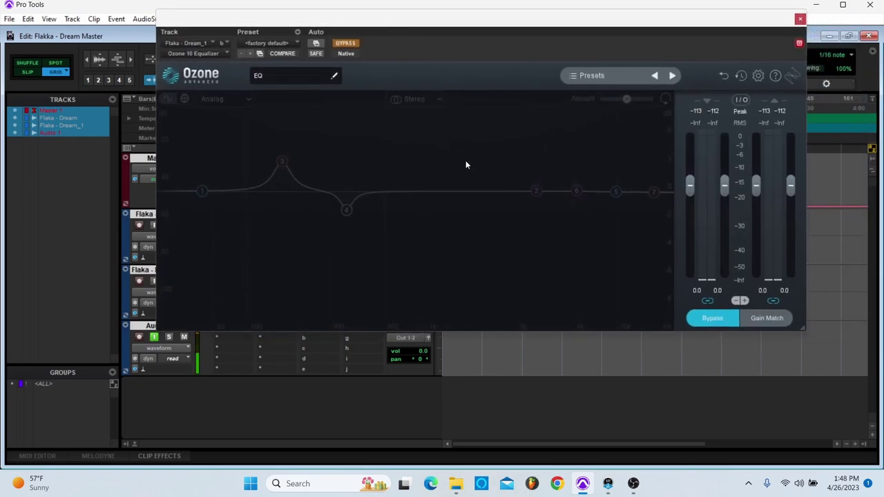
pyautogui.moveTo(472, 57); pyautogui.dragTo(422, 63)
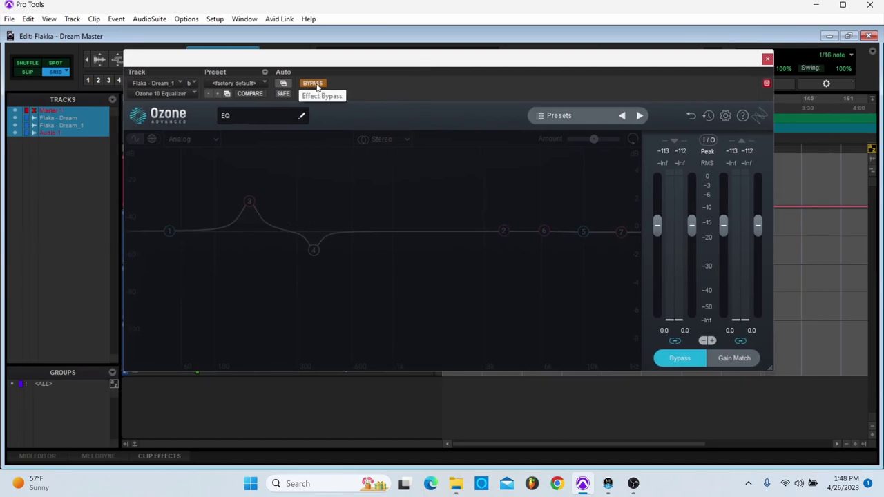
pyautogui.moveTo(337, 64); pyautogui.dragTo(376, 78)
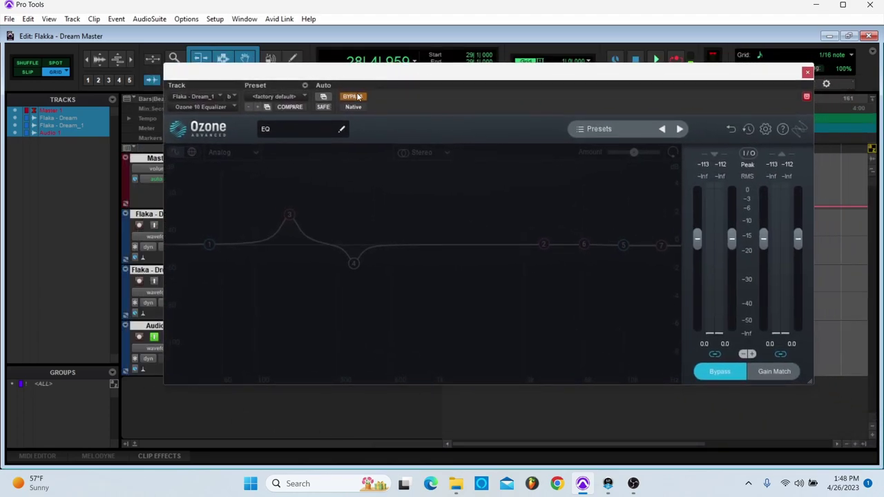
pyautogui.click(358, 97)
pyautogui.press('space')
# Flatten equalizer band 4 to -0.1 dB at 386 Hz and set bell band 3 to a 1.3 dB boost at 114 Hz.
pyautogui.moveTo(288, 215); pyautogui.dragTo(290, 245)
pyautogui.moveTo(354, 263); pyautogui.dragTo(355, 245)
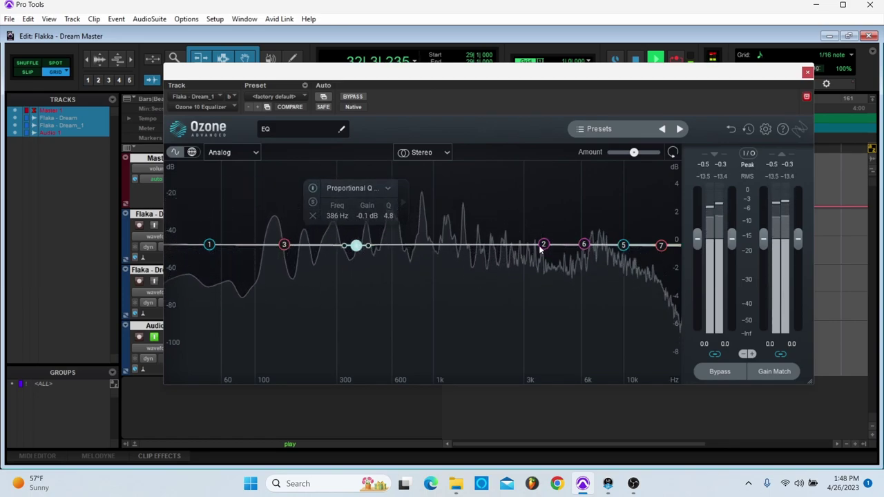
pyautogui.moveTo(284, 245); pyautogui.dragTo(265, 229)
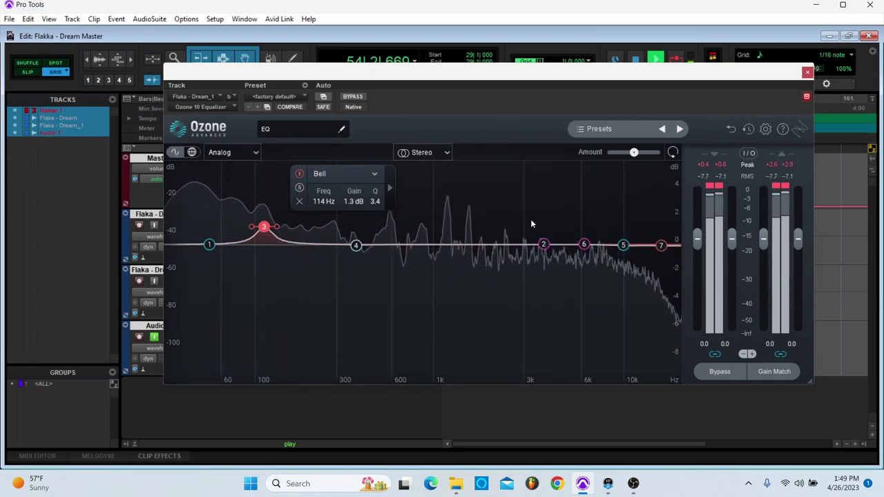
# Reset the equalizer's output clip indicator, replay the section and toggle band 3 to hear its boost.
pyautogui.press('space')
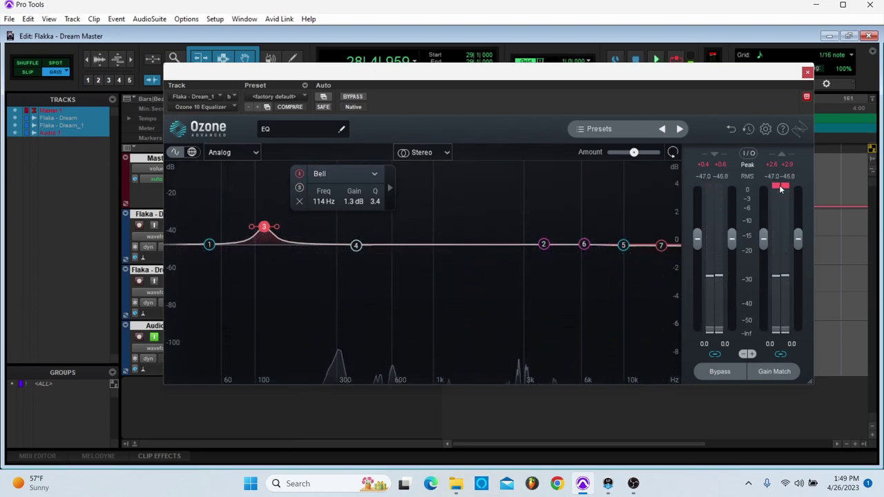
pyautogui.click(780, 186)
pyautogui.press('space')
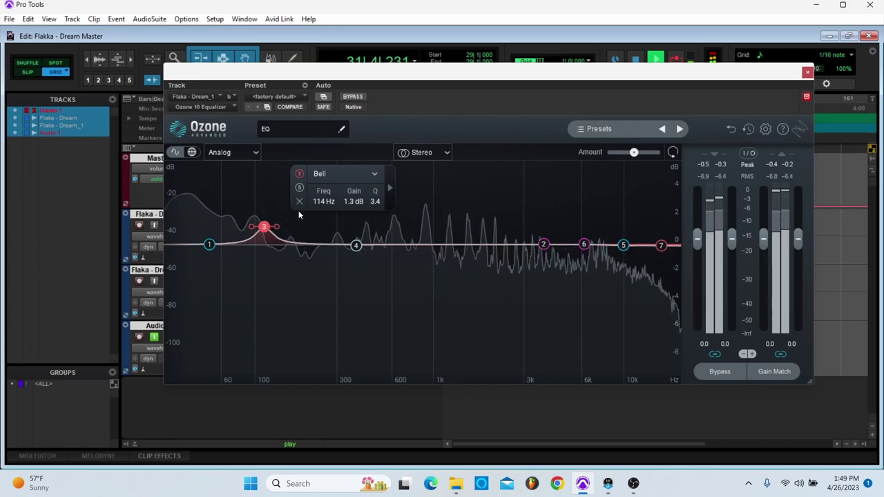
pyautogui.click(300, 173)
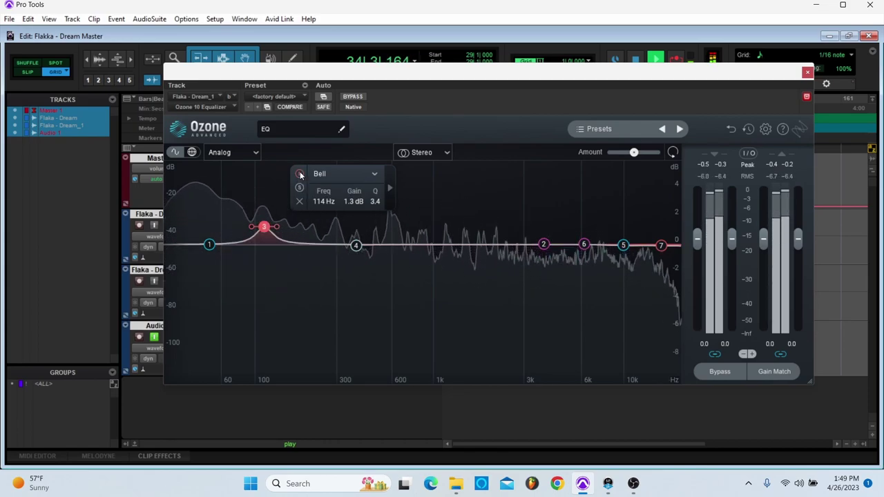
# Add a Proportional Q band of -0.1 dB at 1573 Hz, fine-tune band 2 at 3809 Hz and close the equalizer.
pyautogui.click(522, 244)
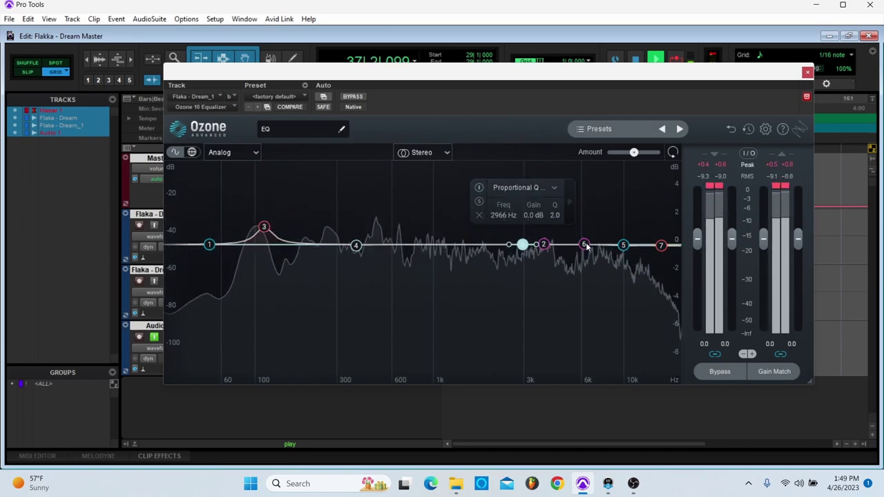
pyautogui.moveTo(522, 253); pyautogui.dragTo(469, 248)
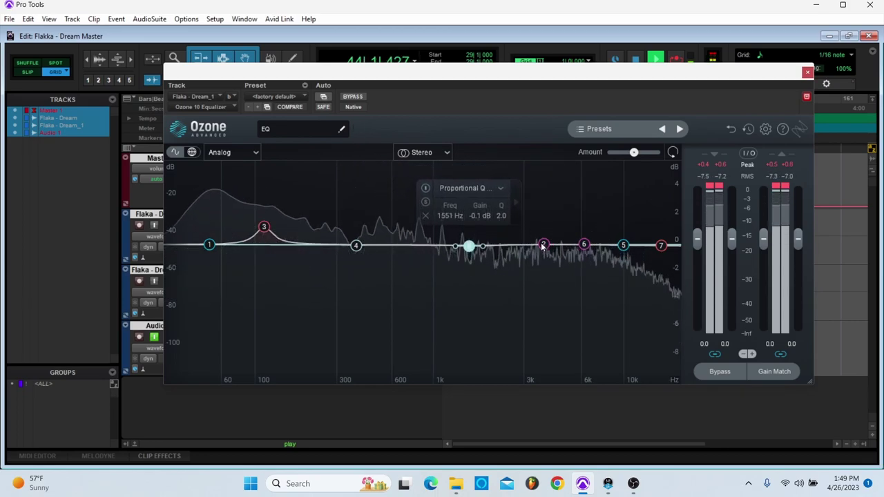
pyautogui.moveTo(543, 245)
pyautogui.mouseDown()
pyautogui.moveTo(496, 147)
pyautogui.moveTo(479, 142)
pyautogui.moveTo(650, 137)
pyautogui.moveTo(503, 135)
pyautogui.moveTo(543, 245)
pyautogui.mouseUp()
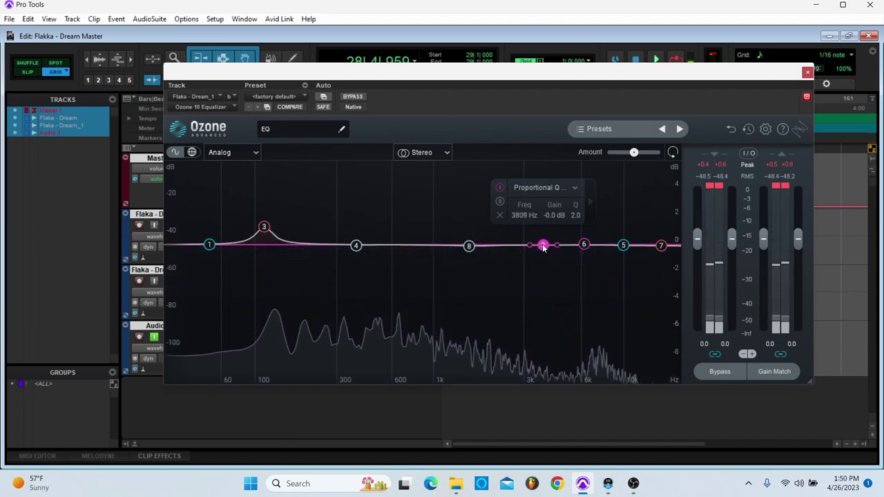
pyautogui.click(469, 246)
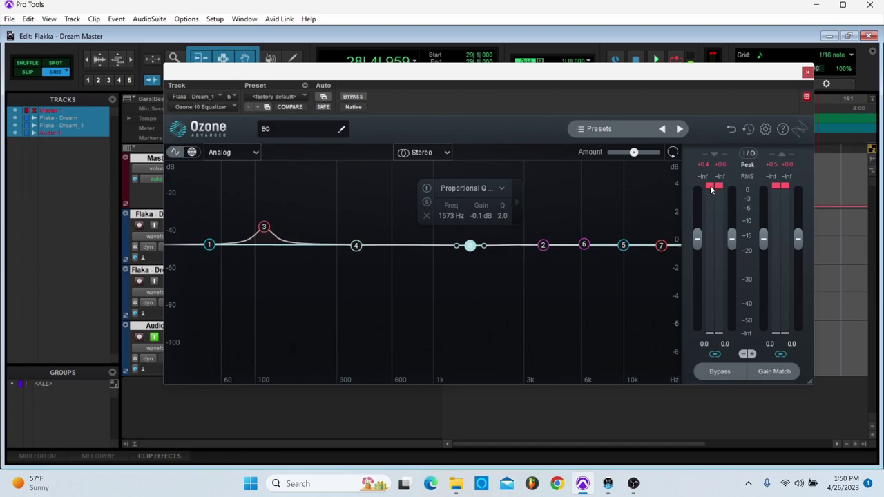
pyautogui.click(807, 71)
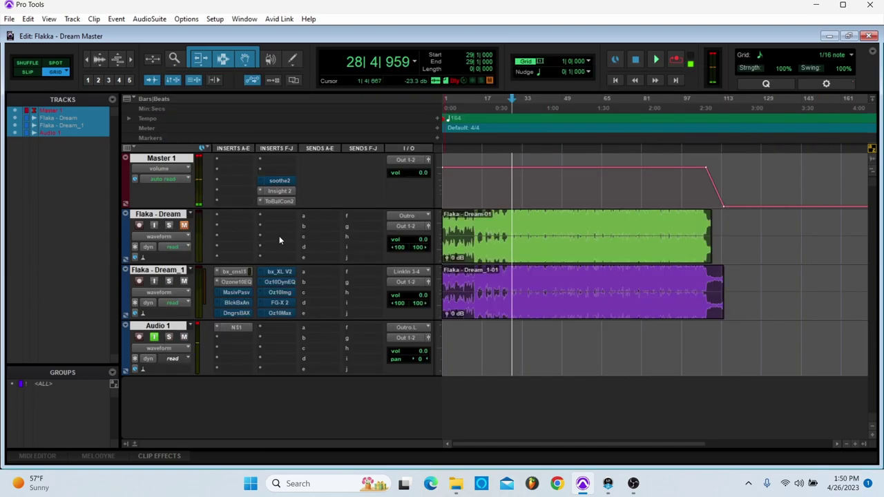
# Try to take the UAD Manley Massive Passive on Flaka - Dream_1 out of bypass during playback, dismissing the plug-in notice.
pyautogui.click(237, 293)
pyautogui.moveTo(435, 76); pyautogui.dragTo(459, 72)
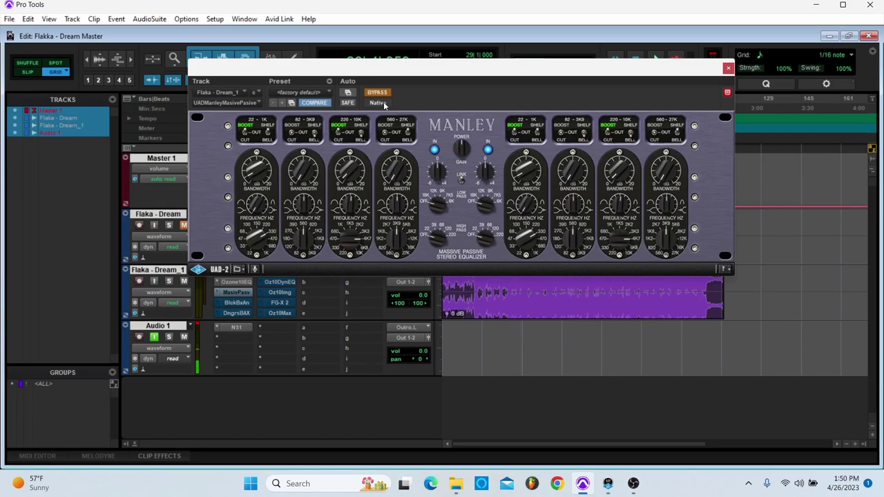
pyautogui.press('space')
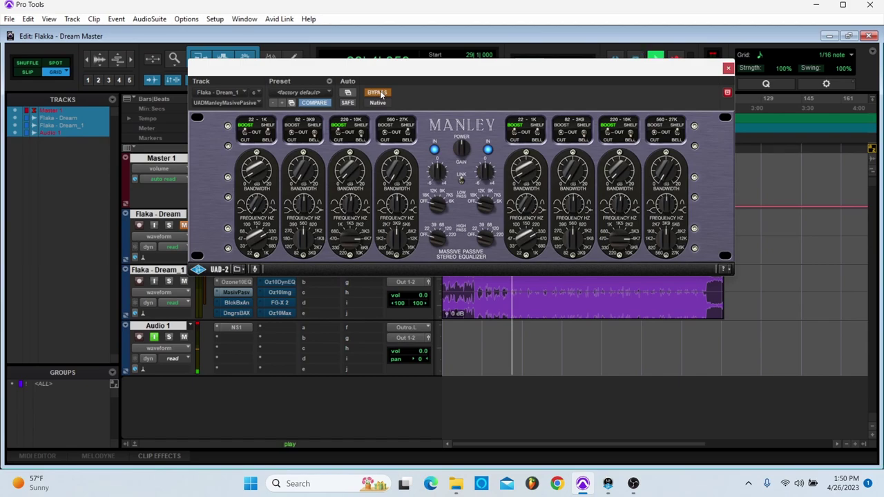
pyautogui.click(379, 93)
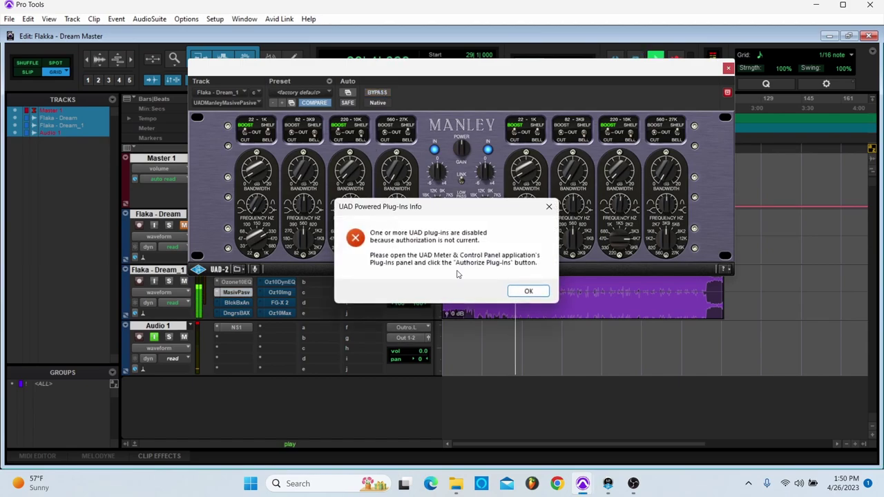
pyautogui.click(526, 292)
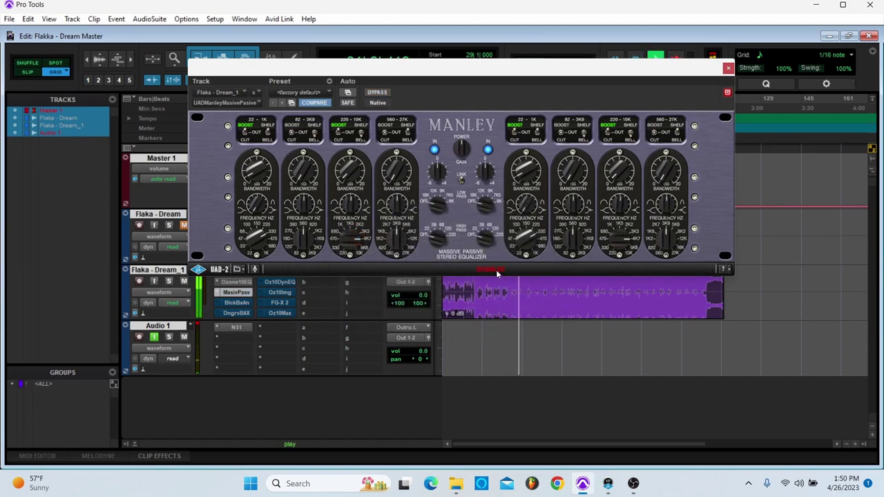
# Replace the unavailable Massive Passive on Flaka - Dream_1 with a newly searched UAD Manley Massive Passive (stereo) in the same insert slot.
pyautogui.moveTo(357, 81); pyautogui.dragTo(472, 76)
pyautogui.click(218, 291)
pyautogui.click(226, 295)
pyautogui.click(227, 295)
pyautogui.click(246, 308)
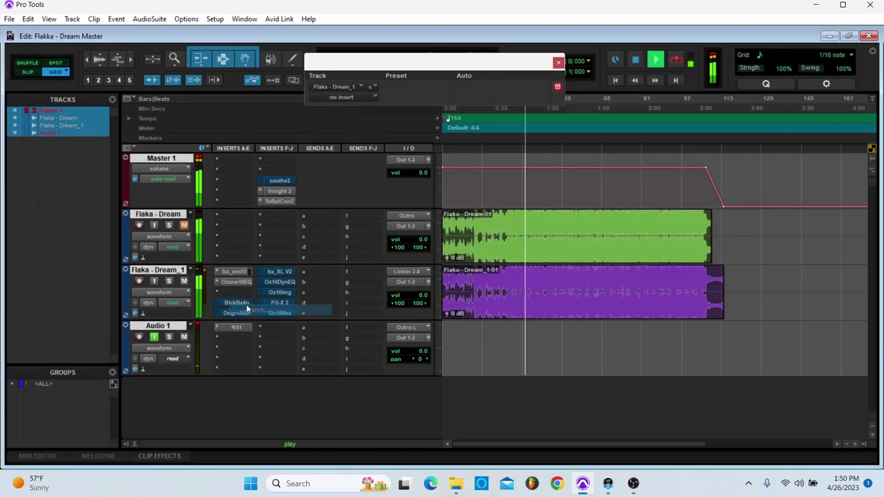
pyautogui.write('mass')
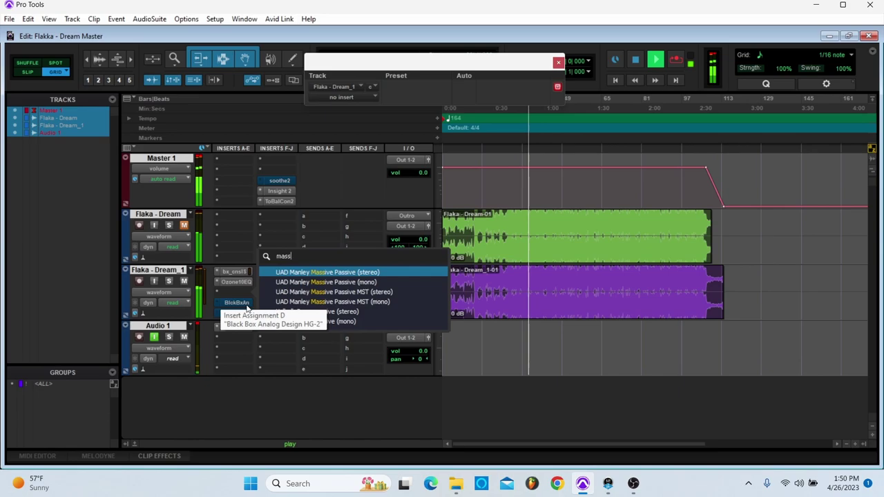
pyautogui.press('Return')
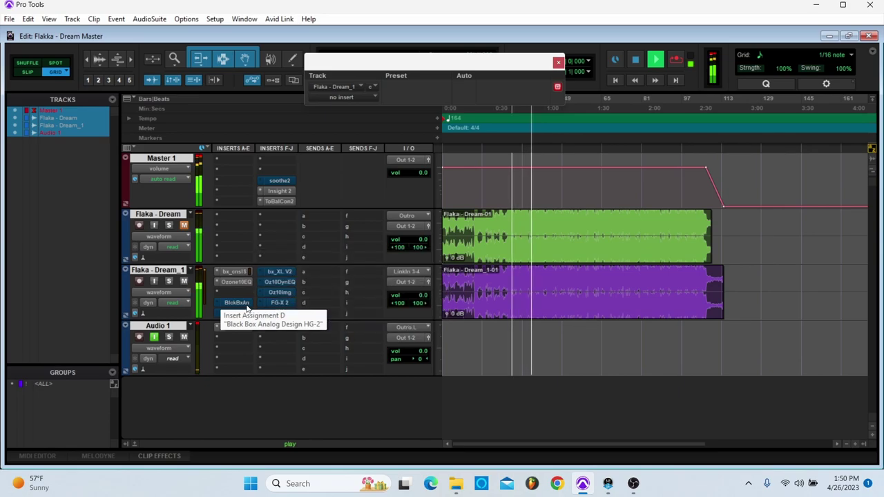
# Set the Massive Passive's 22-1K and 220-10K bands to Boost, adjust the 220-10K band's frequency and gain during playback, and stop playback.
pyautogui.moveTo(494, 58); pyautogui.dragTo(363, 57)
pyautogui.click(235, 125)
pyautogui.click(333, 125)
pyautogui.moveTo(335, 221); pyautogui.dragTo(332, 212)
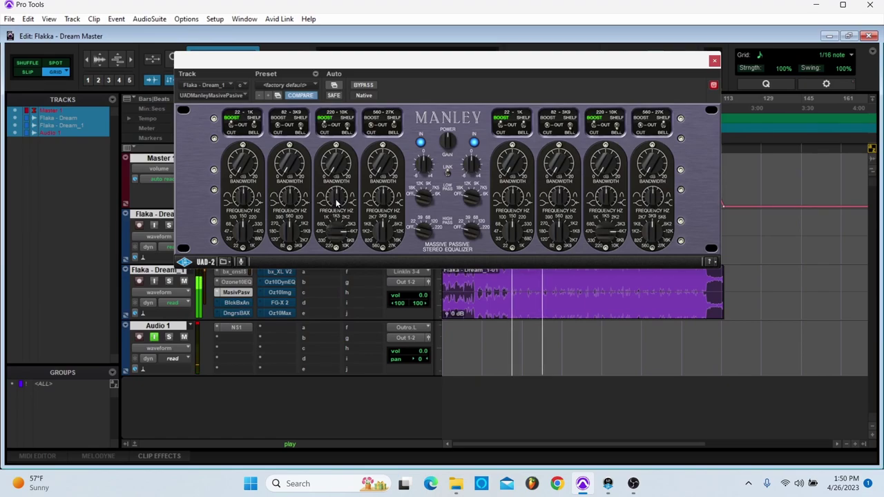
pyautogui.moveTo(332, 169); pyautogui.dragTo(333, 162)
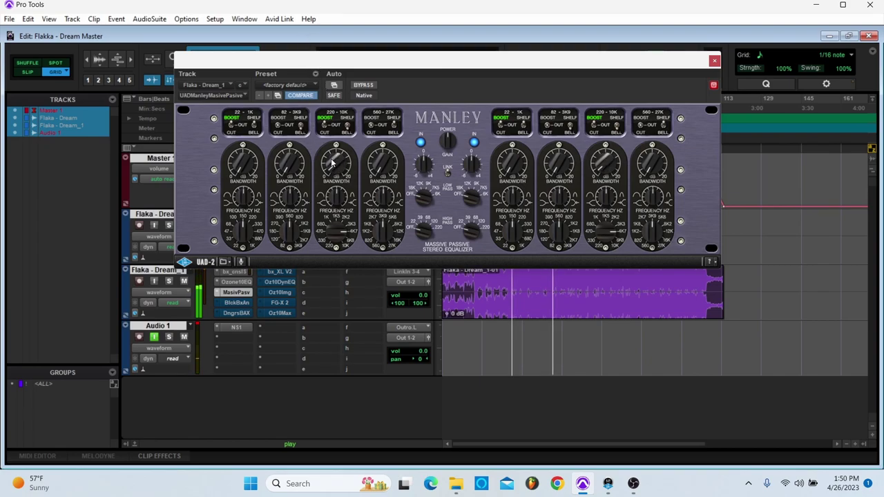
pyautogui.press('space')
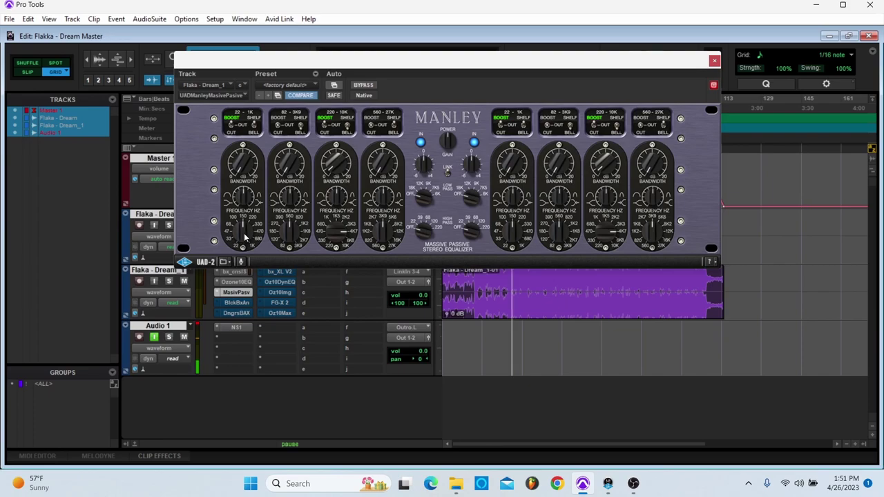
# Adjust the frequency and gain of the Massive Passive's 22-1K band while listening, and close the plug-in.
pyautogui.moveTo(241, 236); pyautogui.dragTo(239, 217)
pyautogui.moveTo(241, 177); pyautogui.dragTo(236, 163)
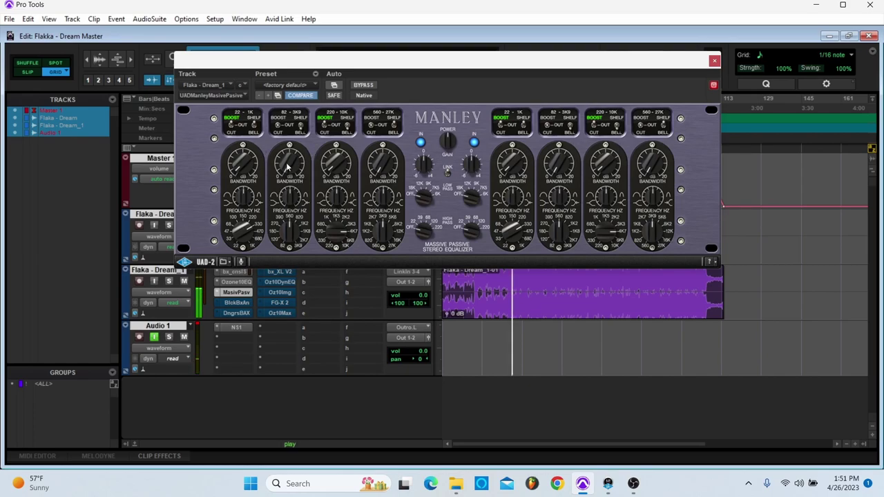
pyautogui.moveTo(243, 171); pyautogui.dragTo(226, 154)
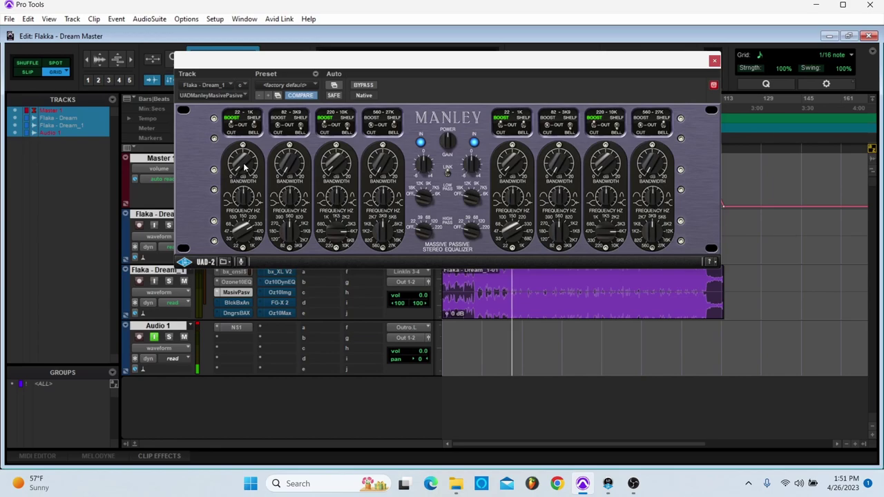
pyautogui.click(715, 61)
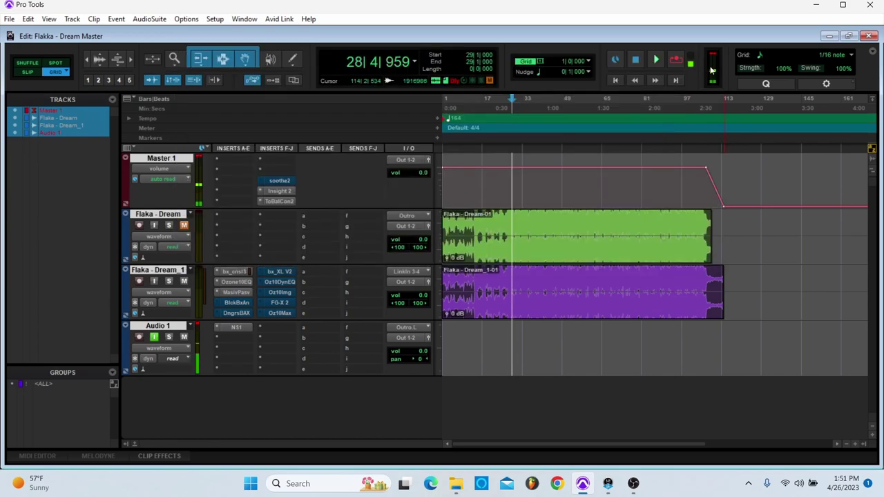
# Open the Black Box Analog Design HG-2 on Flaka - Dream_1, start playback and take it out of bypass.
pyautogui.click(236, 303)
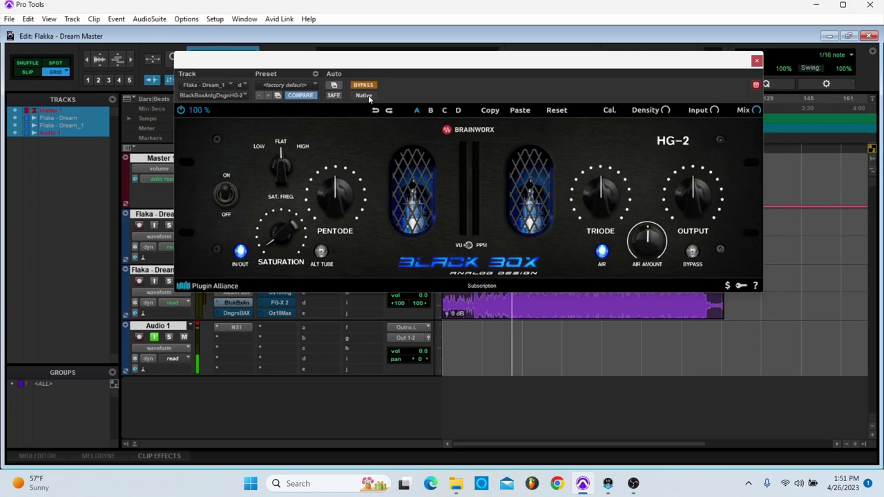
pyautogui.press('space')
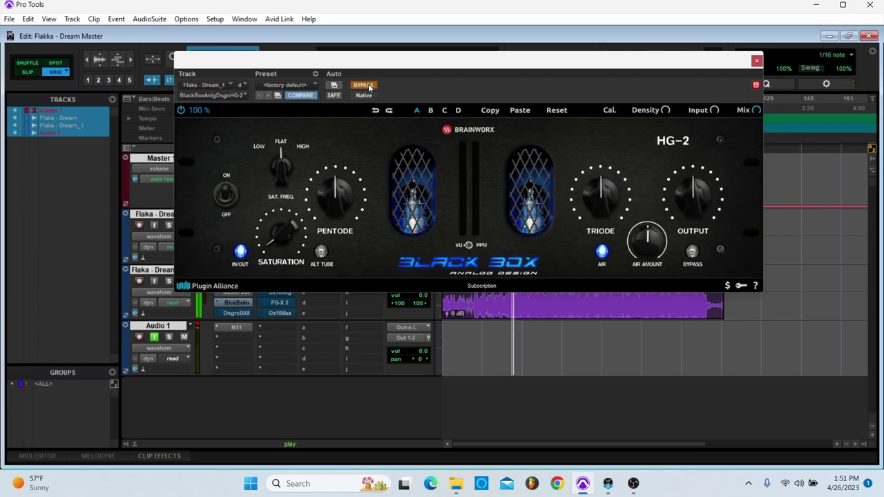
pyautogui.click(364, 85)
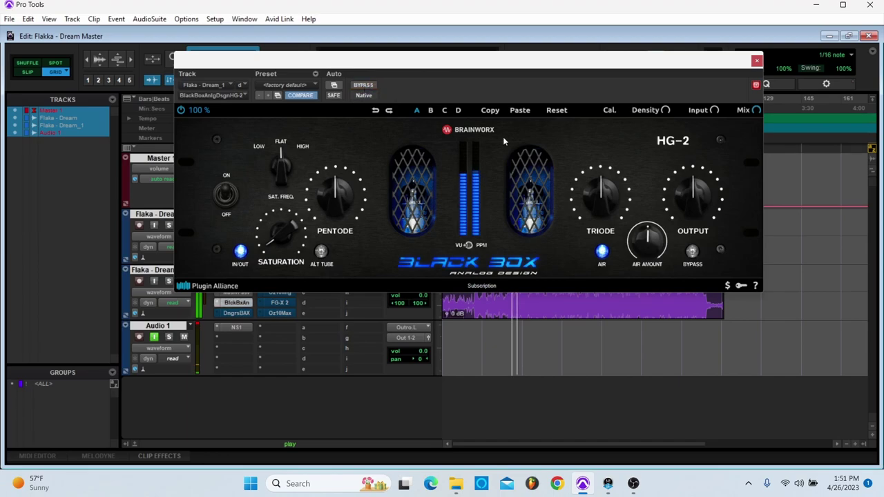
# Compare the song with and without the Black Box HG-2 by toggling its bypass during playback, leaving it active and closing it.
pyautogui.moveTo(271, 238)
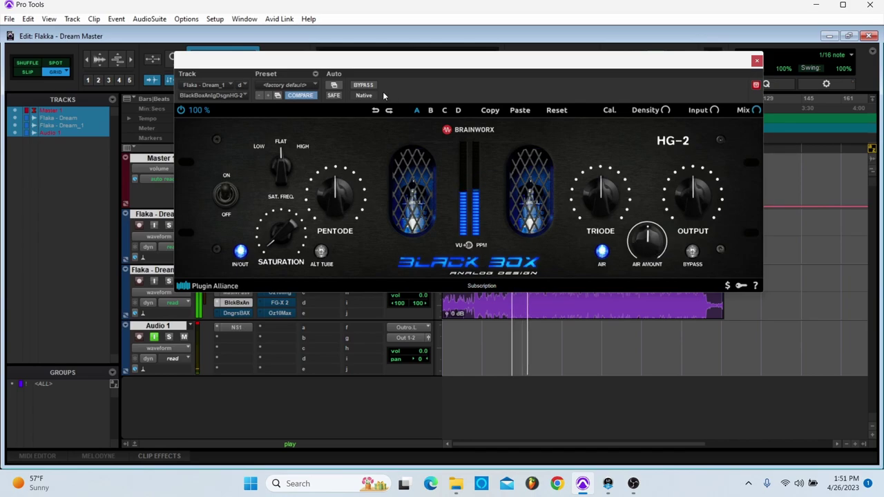
pyautogui.click(364, 86)
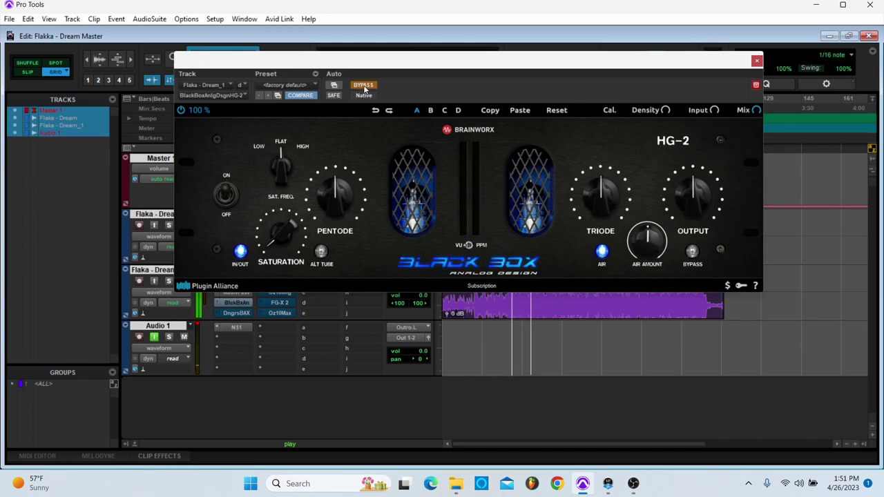
pyautogui.click(364, 86)
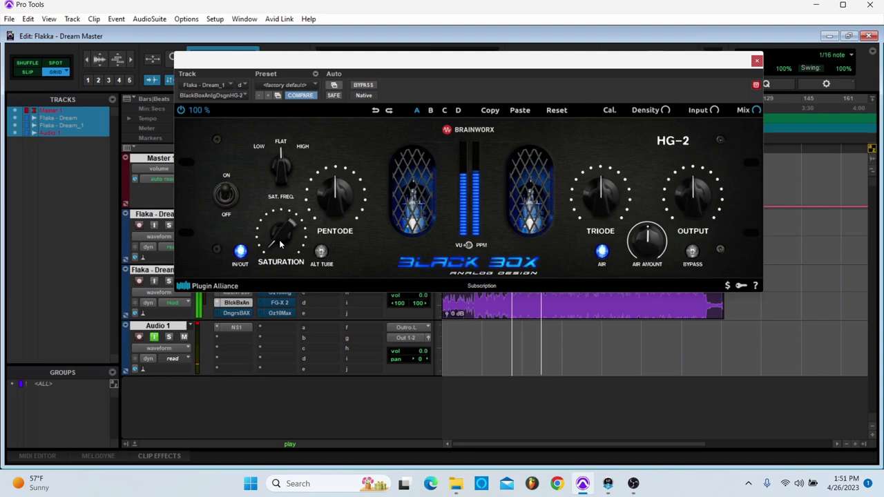
pyautogui.click(363, 85)
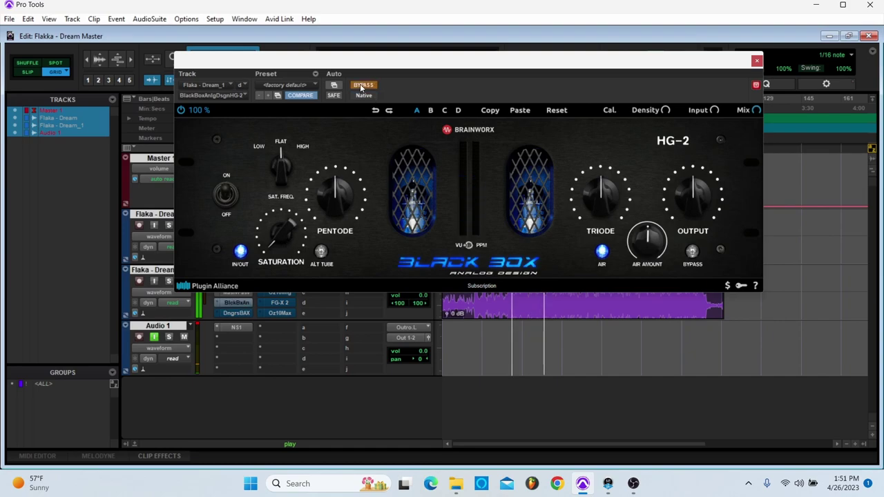
pyautogui.click(361, 86)
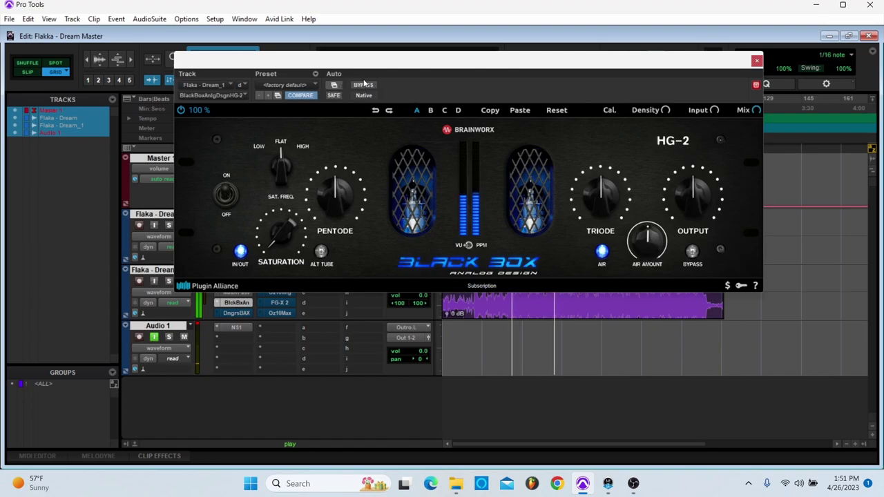
pyautogui.click(366, 85)
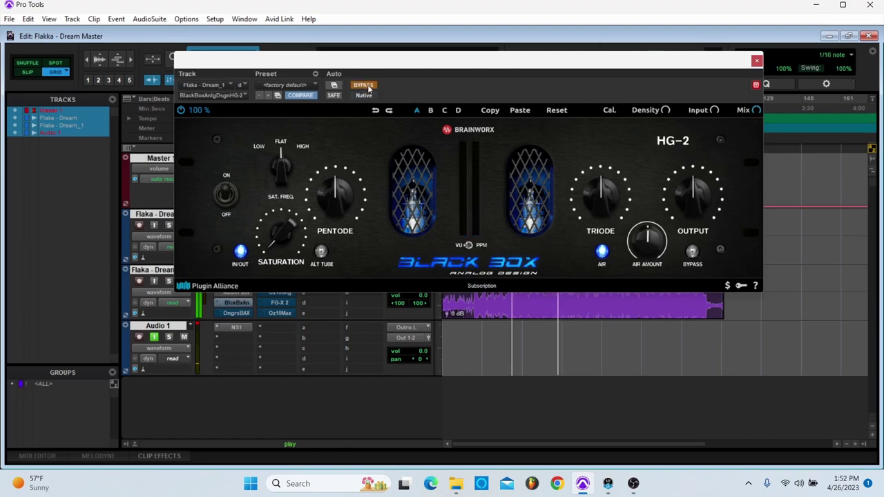
pyautogui.click(368, 87)
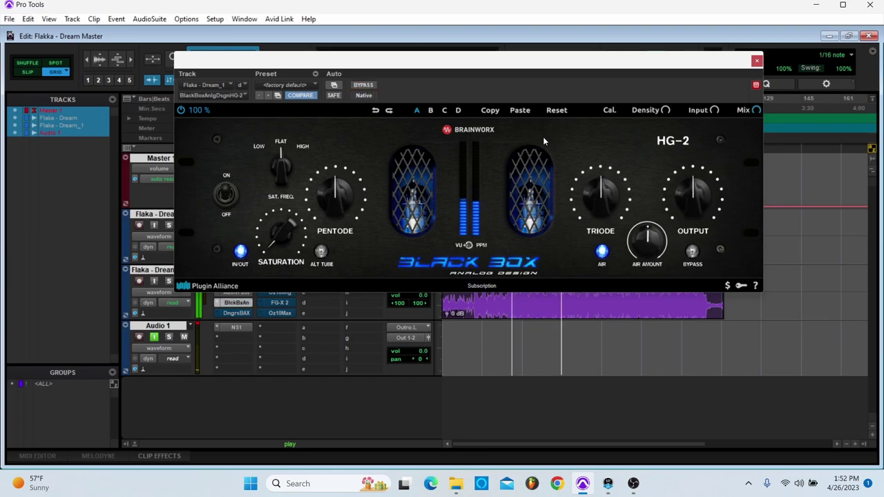
pyautogui.press('space')
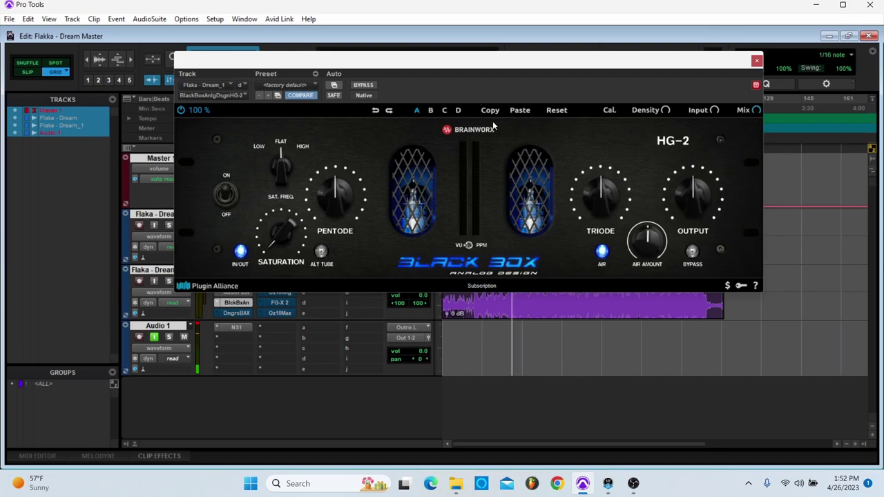
pyautogui.moveTo(470, 62); pyautogui.dragTo(503, 67)
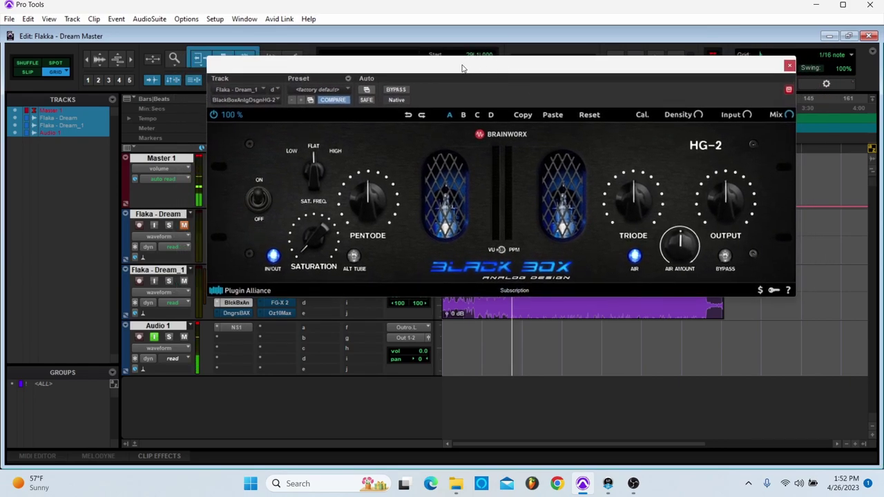
pyautogui.click(788, 65)
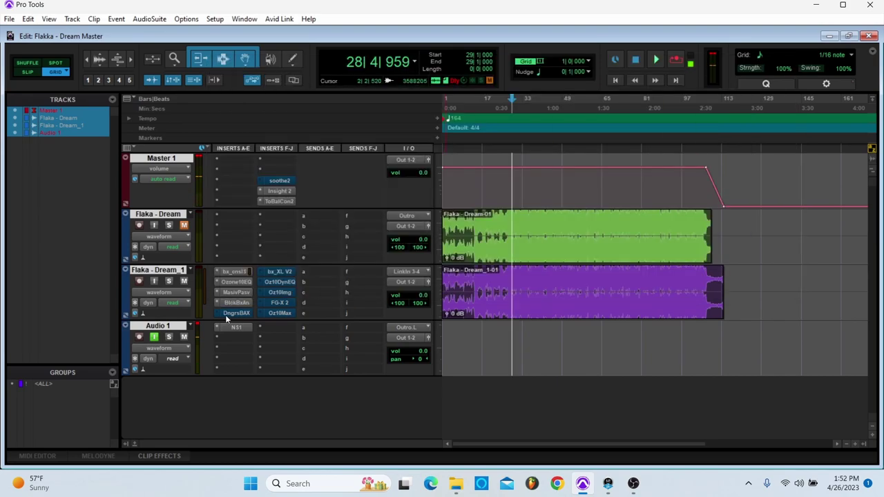
# Open the Dangerous BAX EQ on Flaka - Dream_1, take it out of bypass and raise its Right/Side output during playback.
pyautogui.click(257, 314)
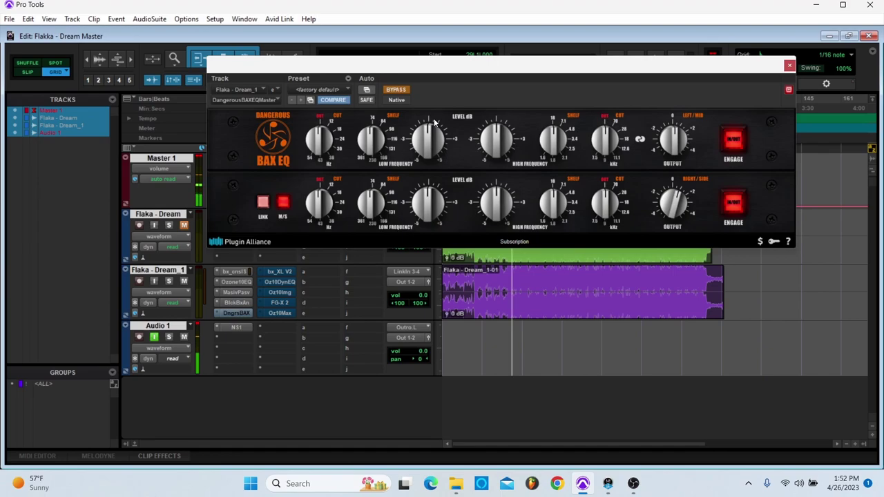
pyautogui.click(395, 89)
pyautogui.press('space')
pyautogui.moveTo(677, 220)
pyautogui.mouseDown()
pyautogui.moveTo(673, 197)
pyautogui.moveTo(661, 240)
pyautogui.moveTo(662, 226)
pyautogui.mouseUp()
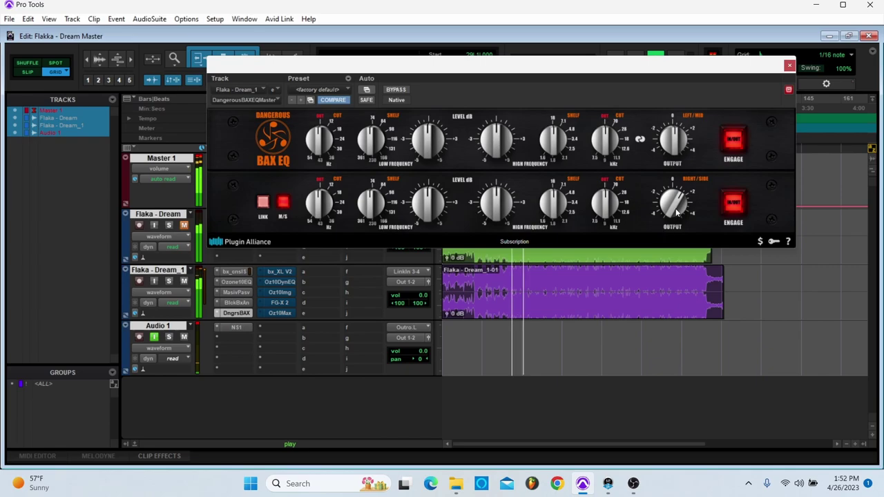
# Try different Right/Side low-frequency shelf and level settings on the BAX EQ and reset the level to 0 dB.
pyautogui.moveTo(497, 215)
pyautogui.mouseDown()
pyautogui.moveTo(492, 201)
pyautogui.moveTo(489, 210)
pyautogui.mouseUp()
pyautogui.moveTo(423, 216)
pyautogui.mouseDown()
pyautogui.moveTo(423, 138)
pyautogui.moveTo(417, 148)
pyautogui.moveTo(452, 300)
pyautogui.moveTo(435, 221)
pyautogui.mouseUp()
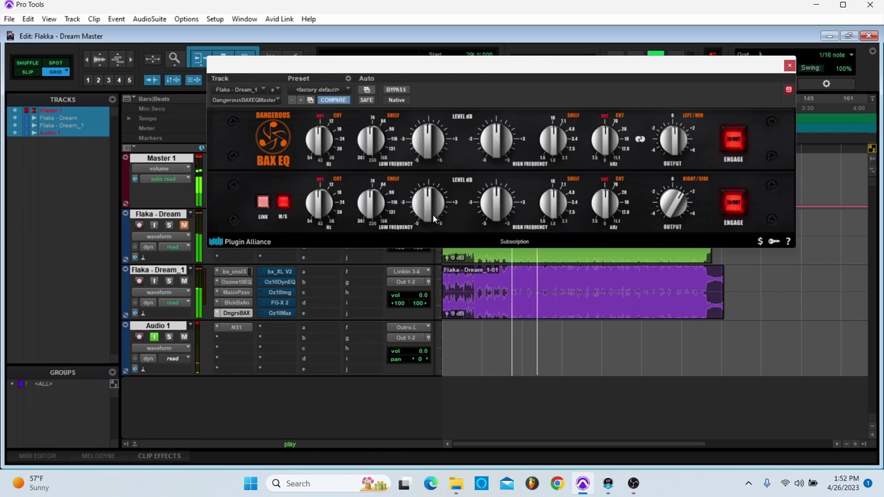
pyautogui.moveTo(370, 212); pyautogui.dragTo(367, 194)
pyautogui.moveTo(434, 209); pyautogui.dragTo(425, 135)
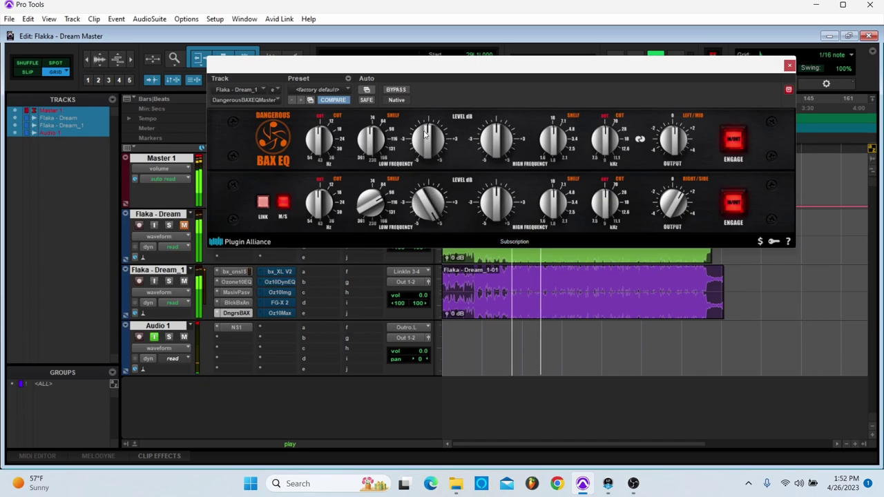
pyautogui.scroll(5, 372, 203)
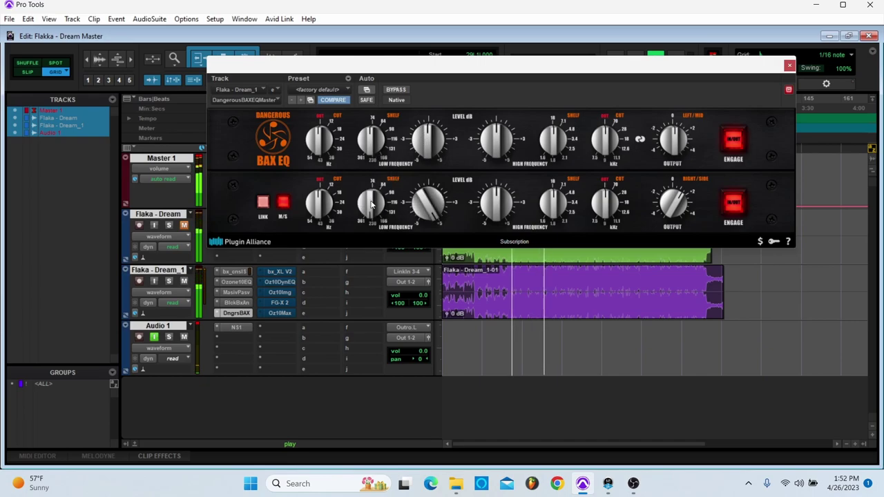
pyautogui.keyDown('alt'); pyautogui.click(425, 217); pyautogui.keyUp('alt')
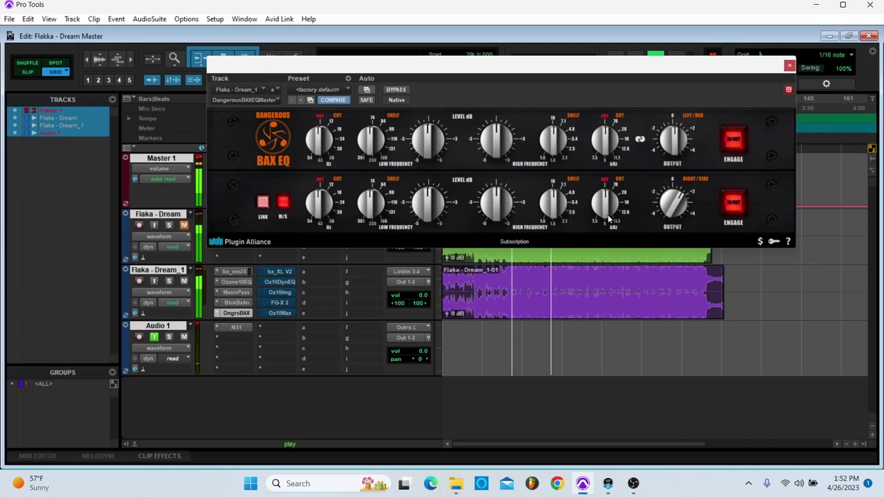
# Close the BAX EQ, open the bx_XL V2 limiter on Flaka - Dream_1 and take it out of bypass.
pyautogui.click(789, 67)
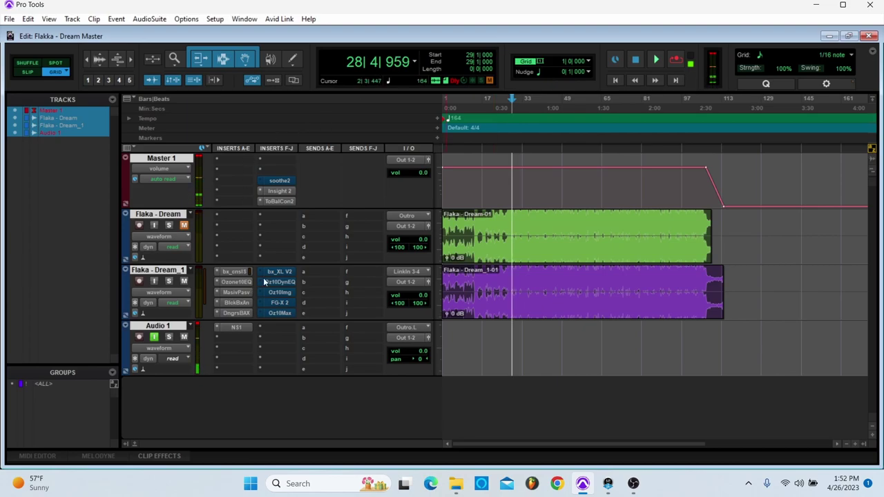
pyautogui.click(291, 274)
pyautogui.moveTo(523, 67); pyautogui.dragTo(537, 8)
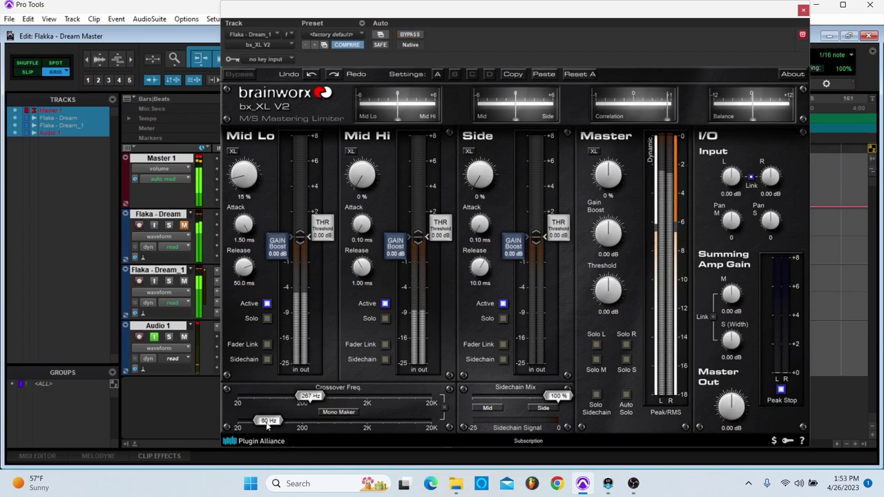
# Solo the Mid Lo band in bx_XL V2 and sweep the Mono Maker frequency during playback, leaving it at 60 Hz.
pyautogui.moveTo(297, 423); pyautogui.dragTo(262, 426)
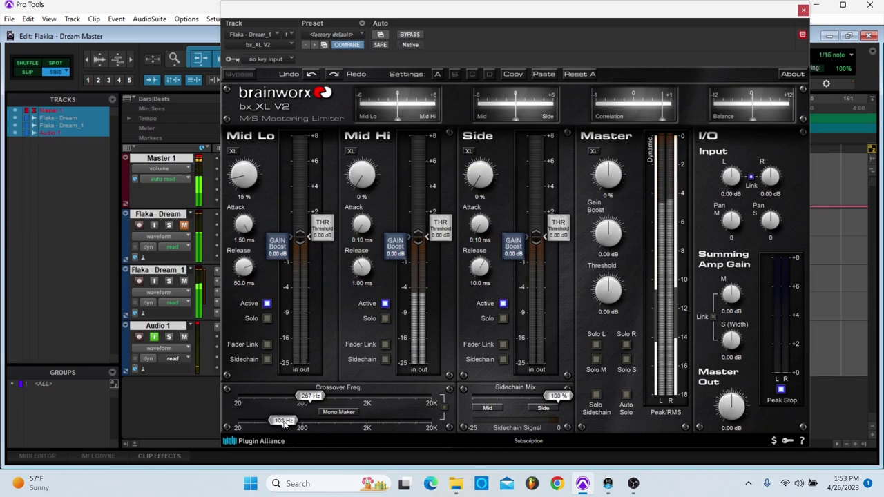
pyautogui.click(266, 319)
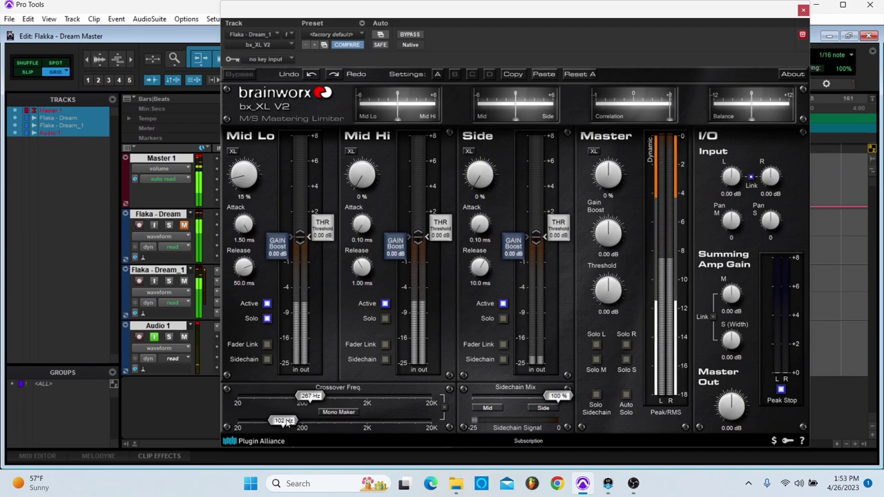
pyautogui.moveTo(291, 422); pyautogui.dragTo(294, 423)
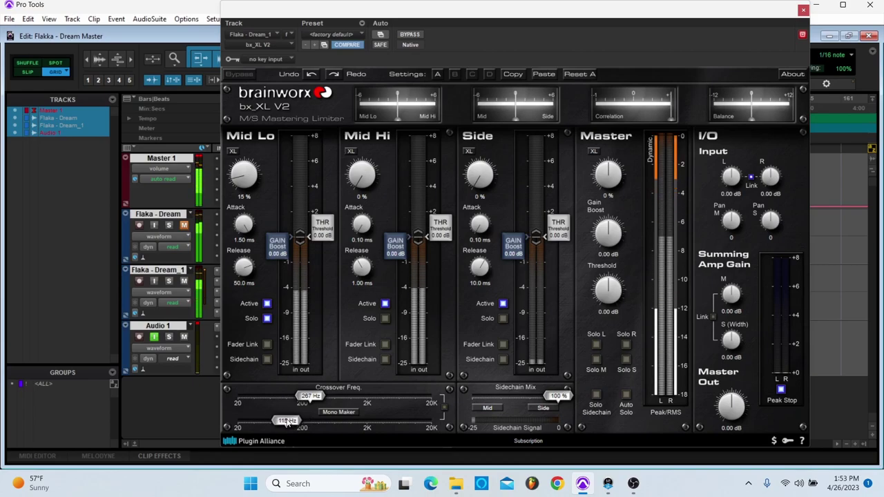
pyautogui.moveTo(277, 426); pyautogui.dragTo(273, 427)
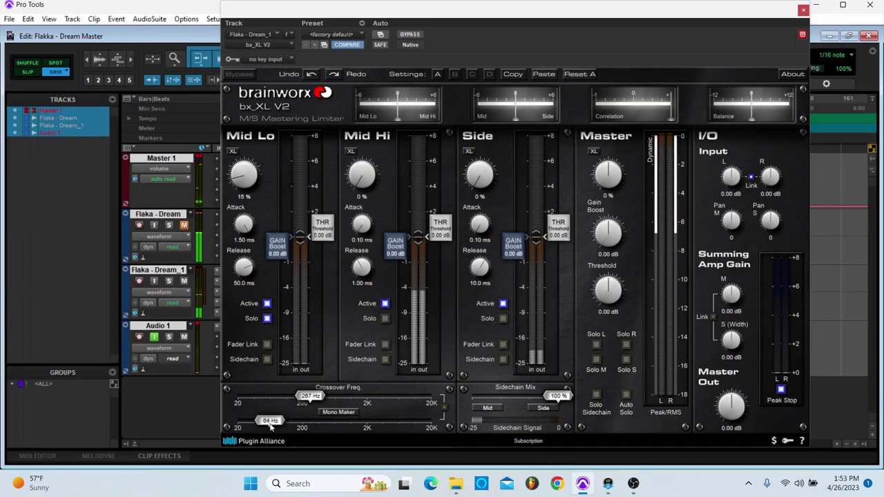
pyautogui.moveTo(270, 426); pyautogui.dragTo(270, 426)
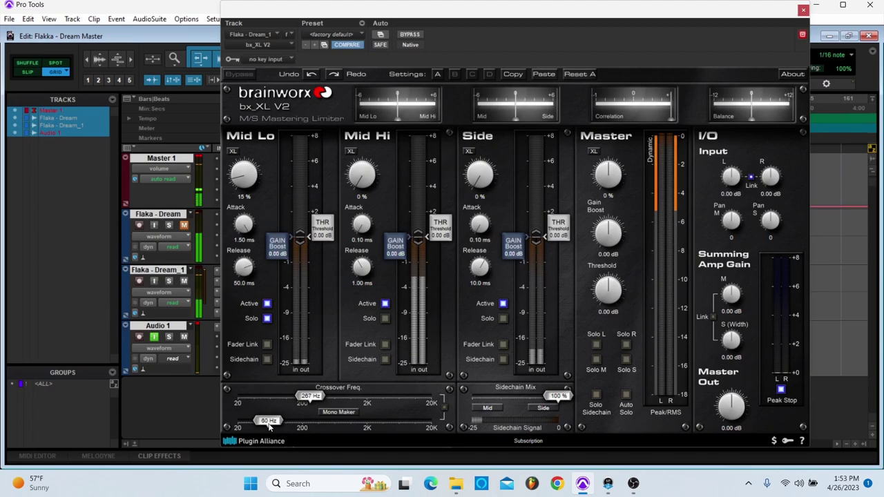
# Set the Mono Maker to 80 Hz and the crossover to 290 Hz in bx_XL V2, trying the Mid Lo XL amount at 100 % and returning it to 15 %.
pyautogui.moveTo(280, 426); pyautogui.dragTo(276, 427)
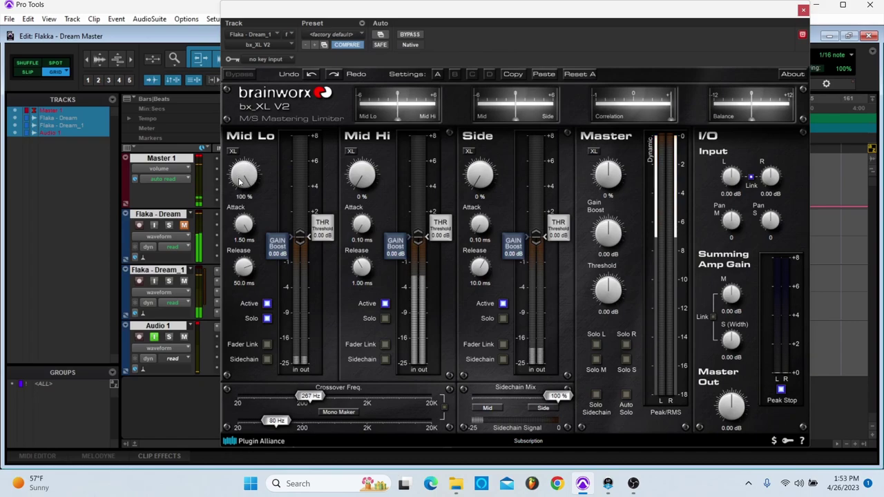
pyautogui.moveTo(236, 179); pyautogui.dragTo(255, 279)
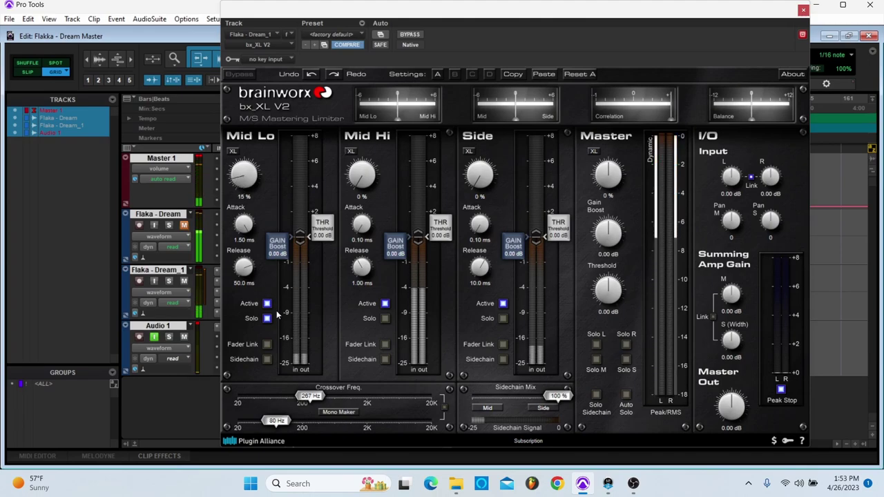
pyautogui.moveTo(307, 398)
pyautogui.mouseDown()
pyautogui.moveTo(293, 397)
pyautogui.moveTo(315, 401)
pyautogui.mouseUp()
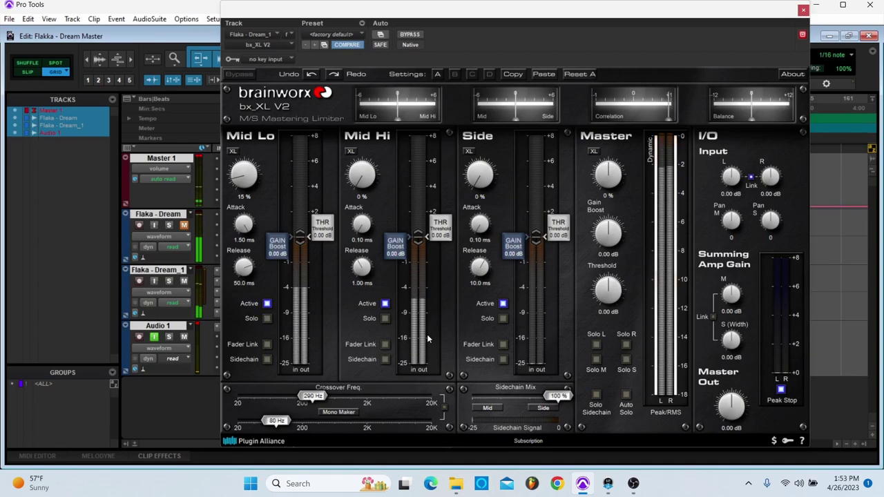
# Compare playback with bx_XL V2 bypassed and active, and close its window.
pyautogui.click(412, 34)
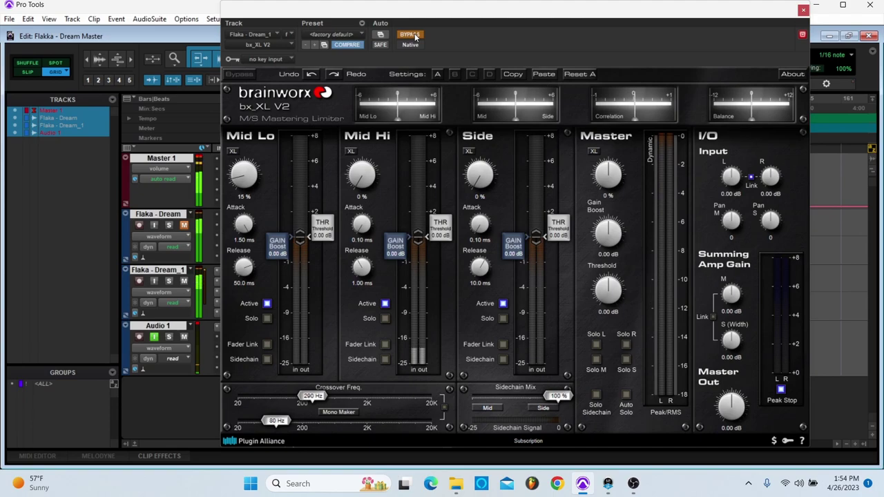
pyautogui.click(414, 35)
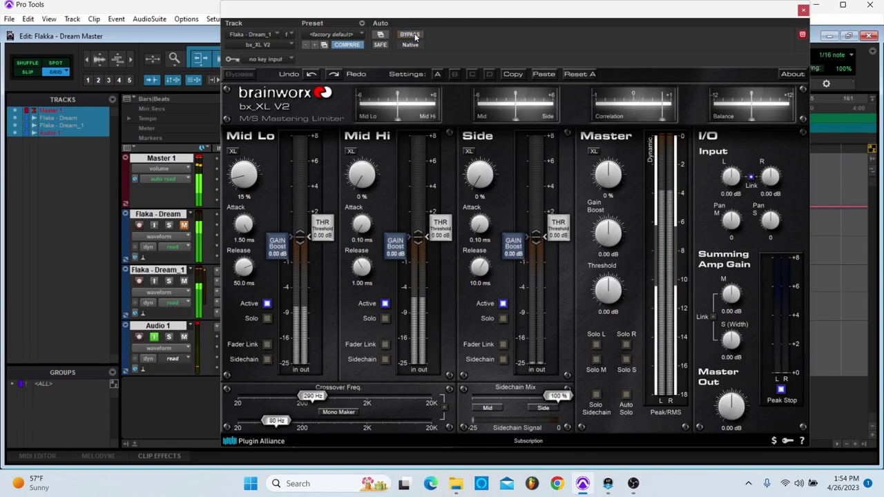
pyautogui.click(803, 10)
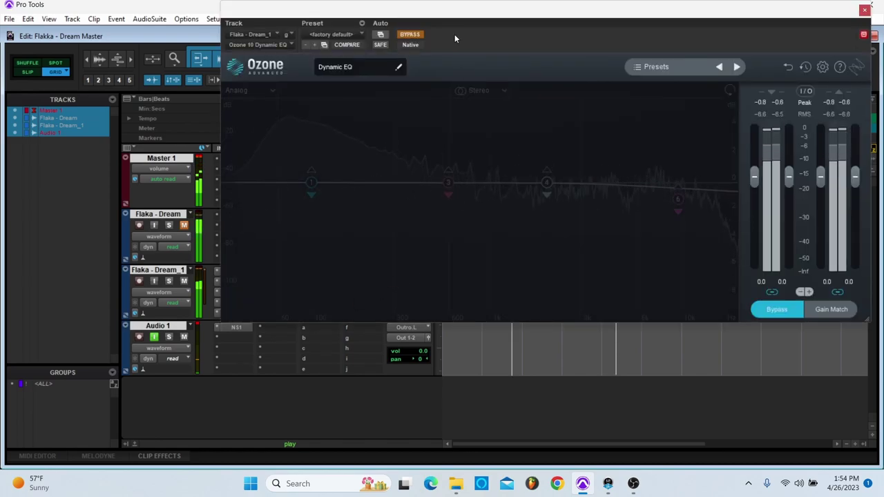
# Take the Ozone 10 Dynamic EQ on Flaka - Dream_1 out of bypass and audition it during playback.
pyautogui.click(407, 34)
pyautogui.moveTo(451, 24); pyautogui.dragTo(353, 24)
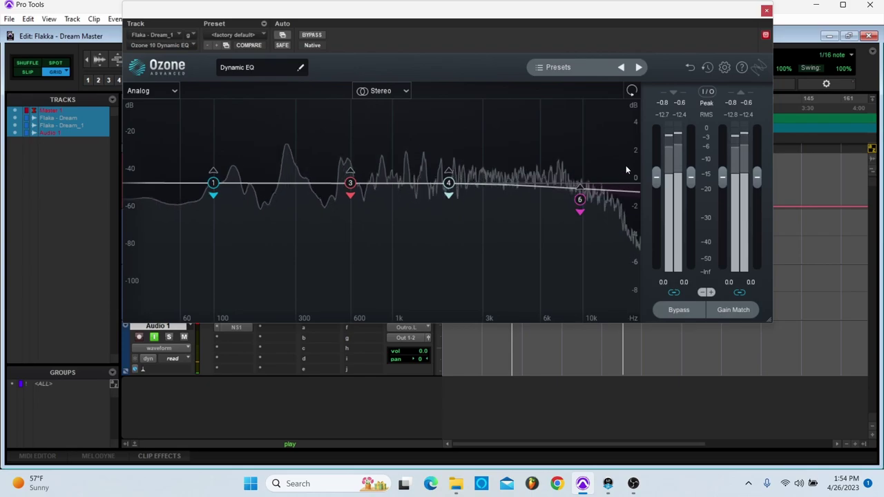
pyautogui.press('space')
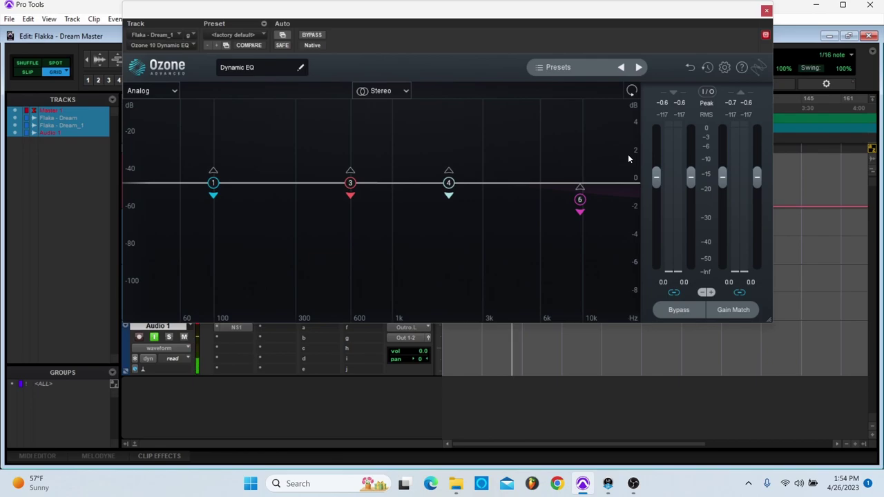
pyautogui.press('space')
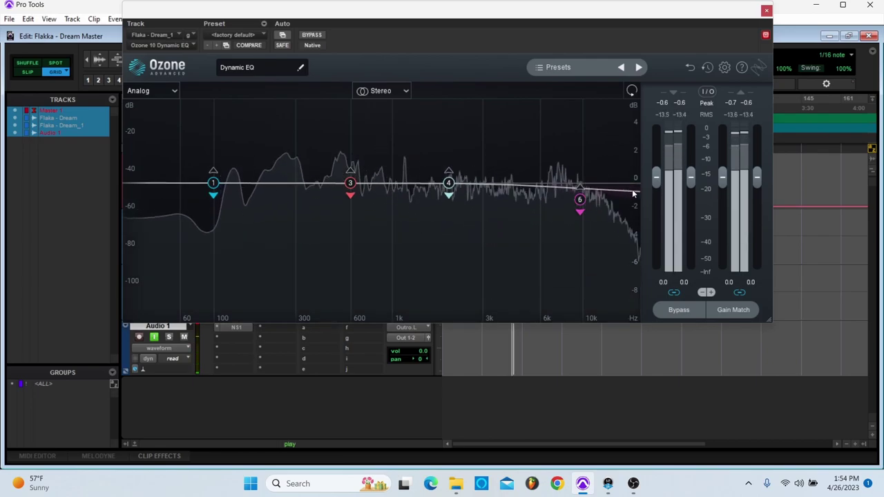
# Audition Dynamic EQ band 3 at 344 Hz with 0.6 dB gain during playback, and move it to 644 Hz at 0.0 dB.
pyautogui.moveTo(351, 183); pyautogui.dragTo(308, 178)
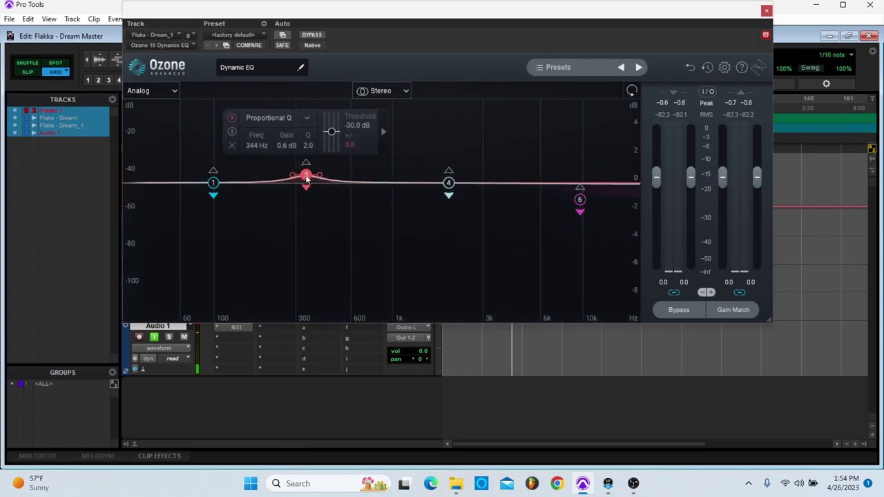
pyautogui.click(231, 133)
pyautogui.press('space')
pyautogui.moveTo(306, 175); pyautogui.dragTo(355, 183)
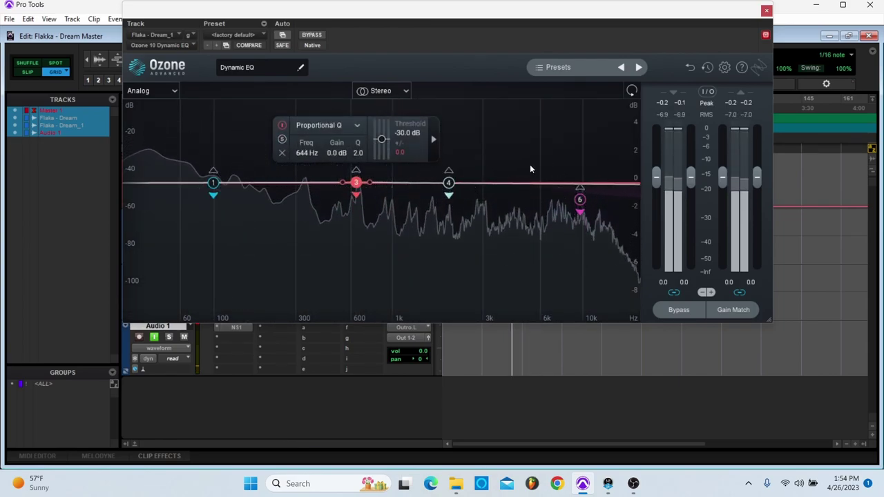
pyautogui.press('space')
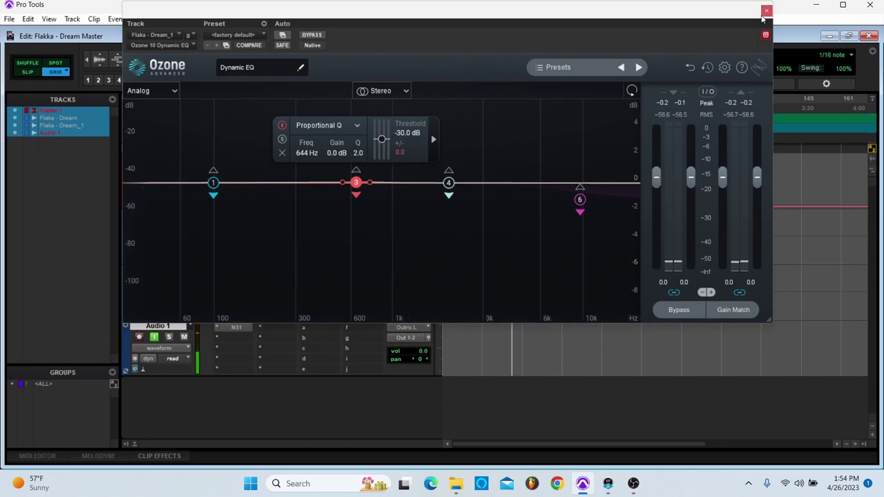
# Close the Dynamic EQ, take the Ozone 10 Imager on Flaka - Dream_1 out of bypass and compare it with bypass during playback.
pyautogui.click(766, 11)
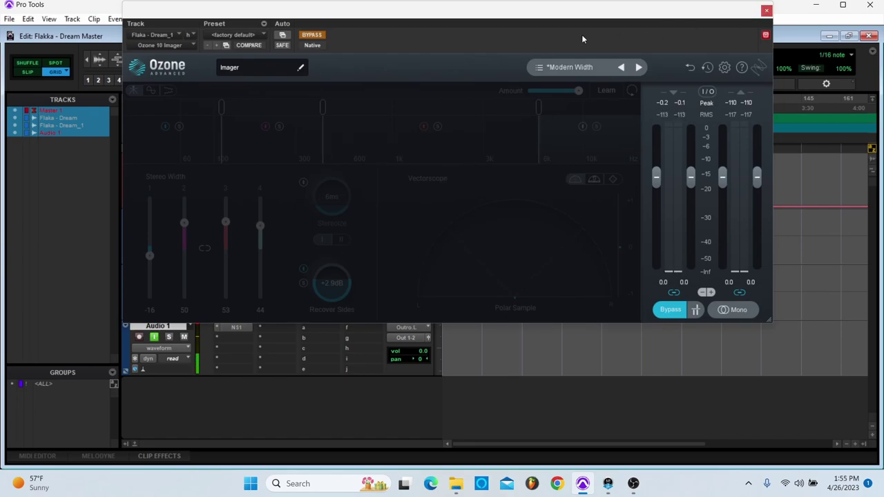
pyautogui.click(312, 35)
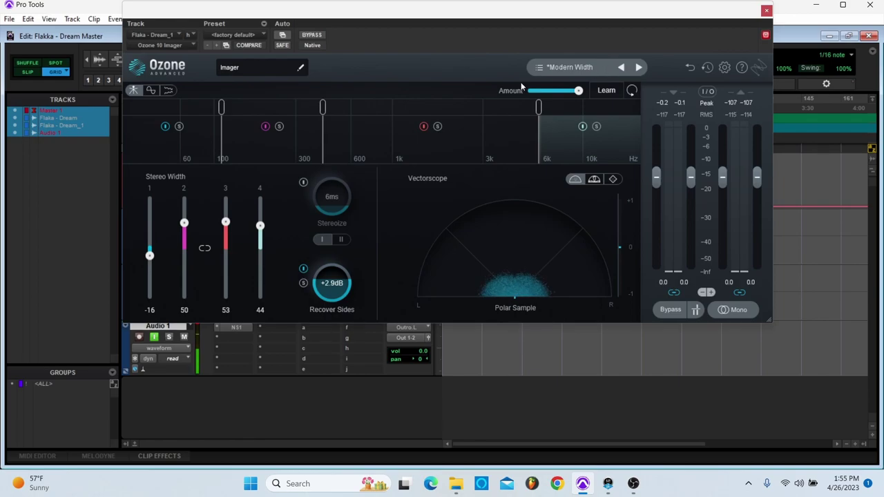
pyautogui.press('space')
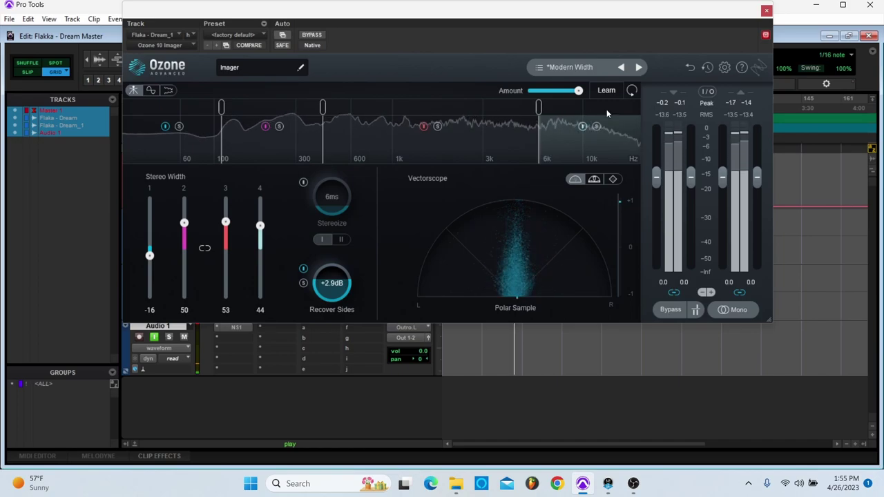
pyautogui.click(315, 36)
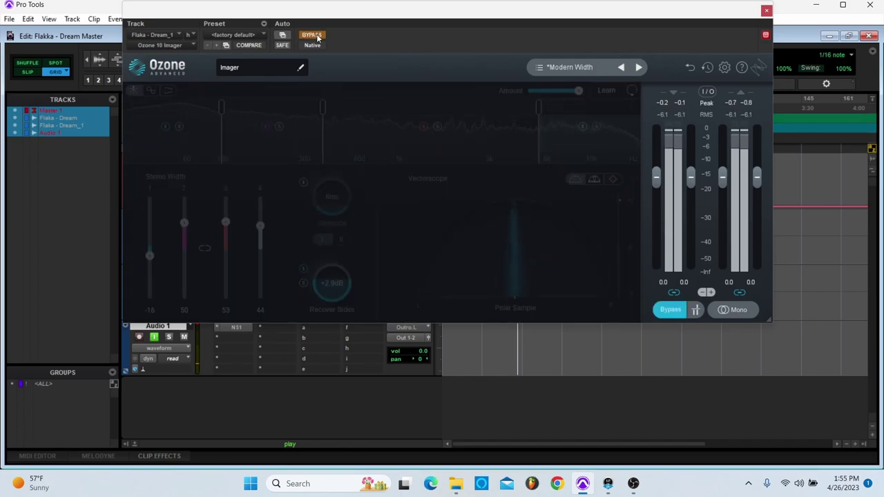
pyautogui.click(316, 36)
# Move the Imager aside and open Insight 2 on Master 1 to check the loudness and levels during playback.
pyautogui.moveTo(517, 11); pyautogui.dragTo(431, 284)
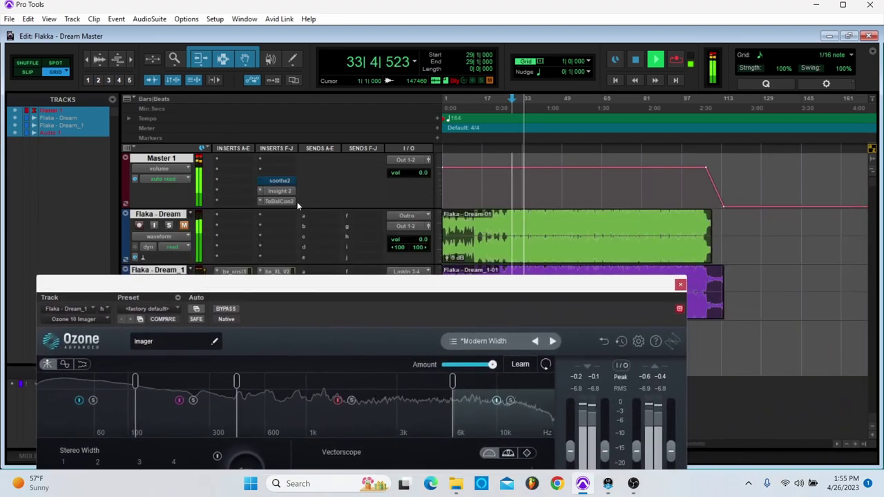
pyautogui.click(279, 190)
pyautogui.moveTo(311, 288); pyautogui.dragTo(572, 49)
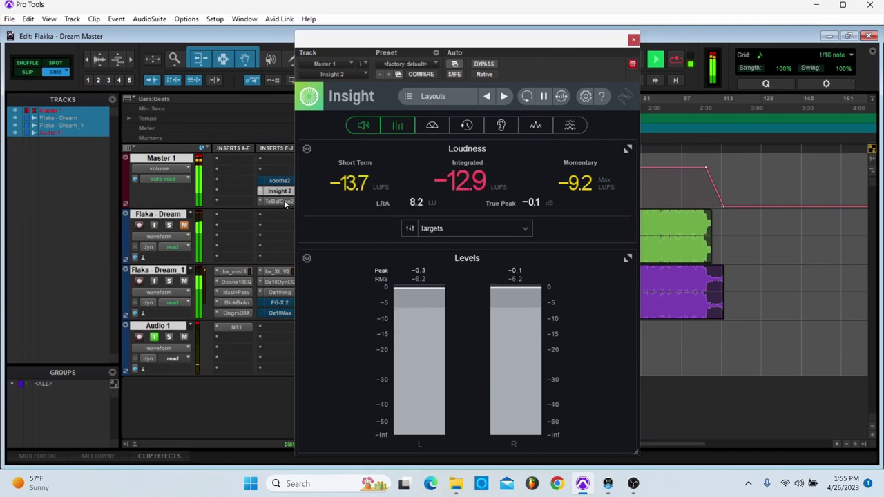
pyautogui.moveTo(482, 42); pyautogui.dragTo(529, 28)
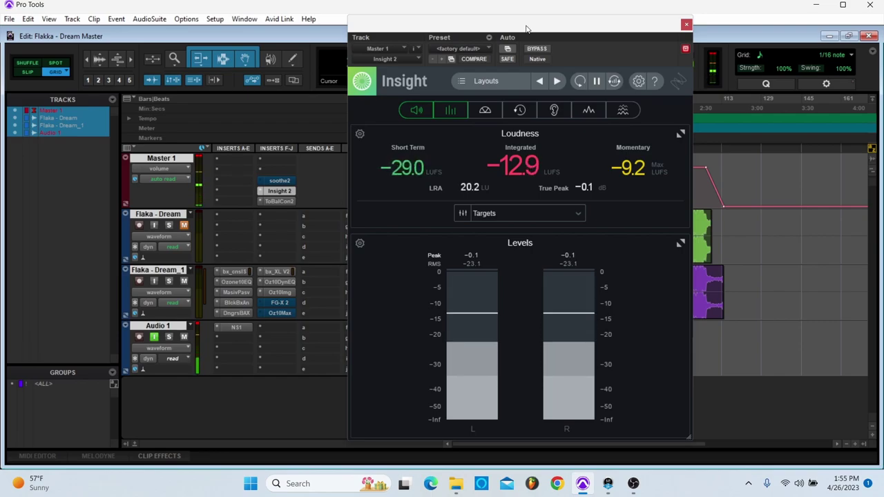
# Reopen the Ozone 10 Imager on Flaka - Dream_1 and look over its Modern Width preset and settings during playback.
pyautogui.click(277, 293)
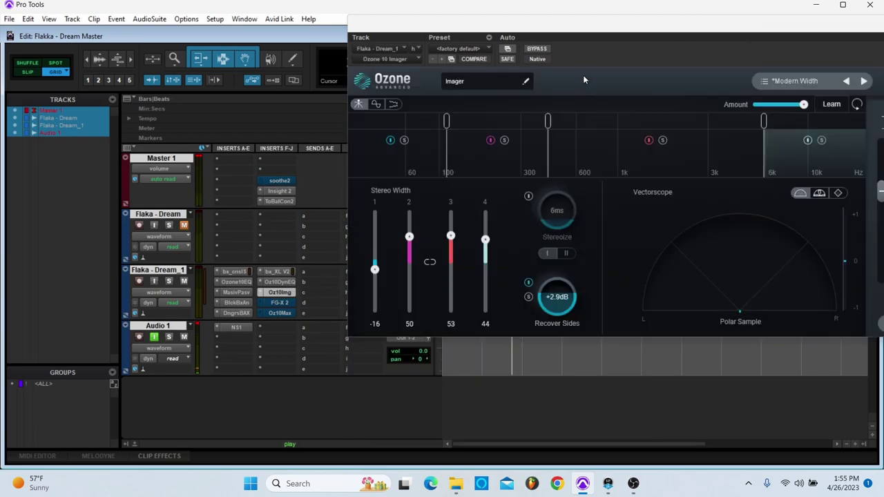
pyautogui.press('space')
pyautogui.moveTo(602, 25); pyautogui.dragTo(389, 44)
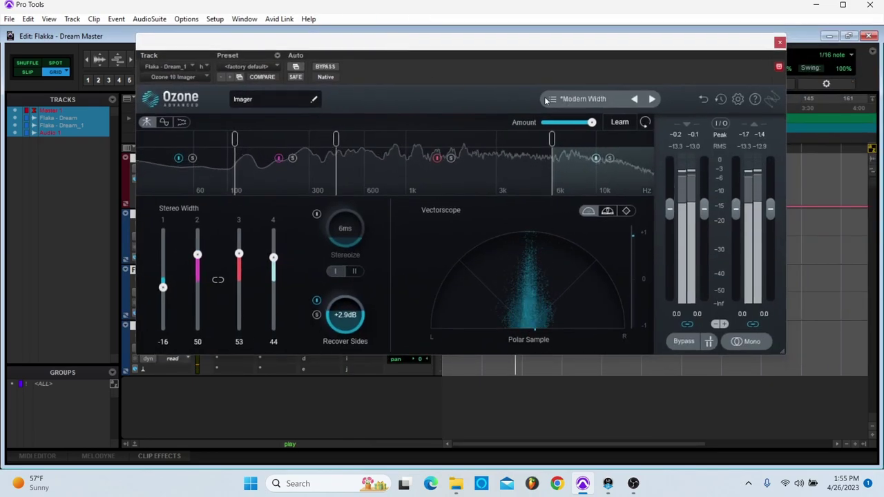
pyautogui.click(584, 99)
pyautogui.click(523, 102)
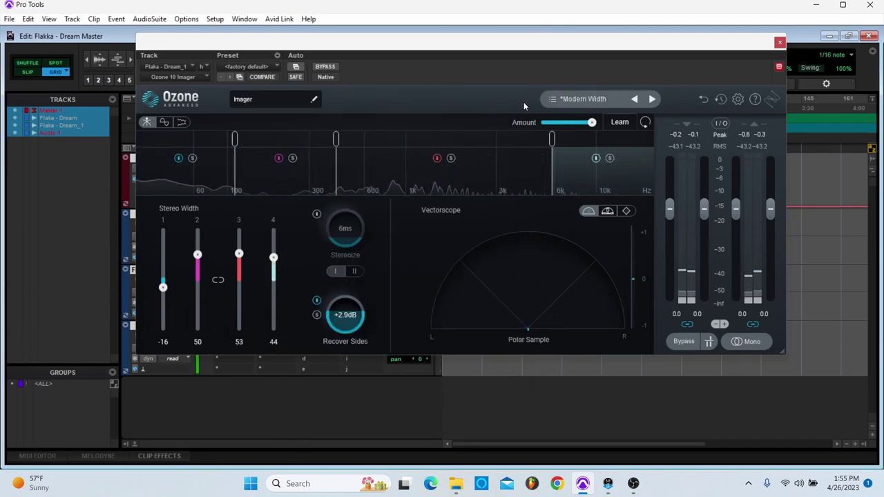
# Set the Imager's stereo width to 48 for band 3 and 47 for band 4 during playback, and close the plug-in.
pyautogui.press('space')
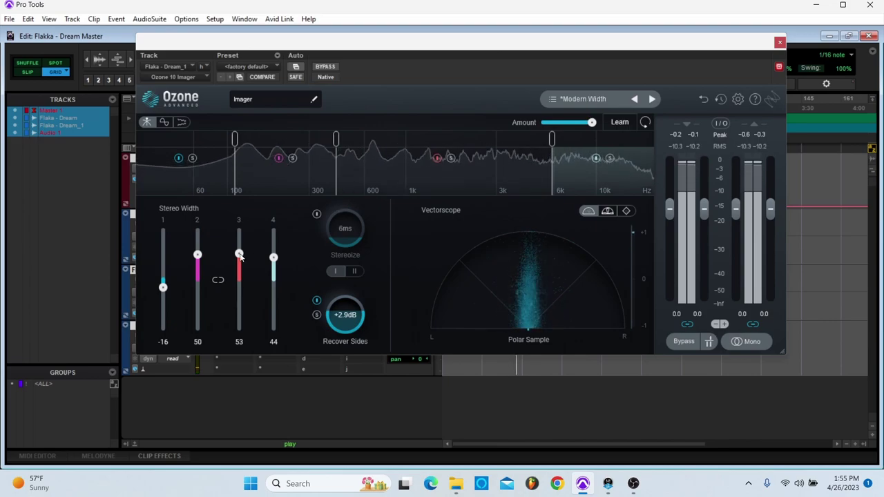
pyautogui.moveTo(239, 255); pyautogui.dragTo(275, 257)
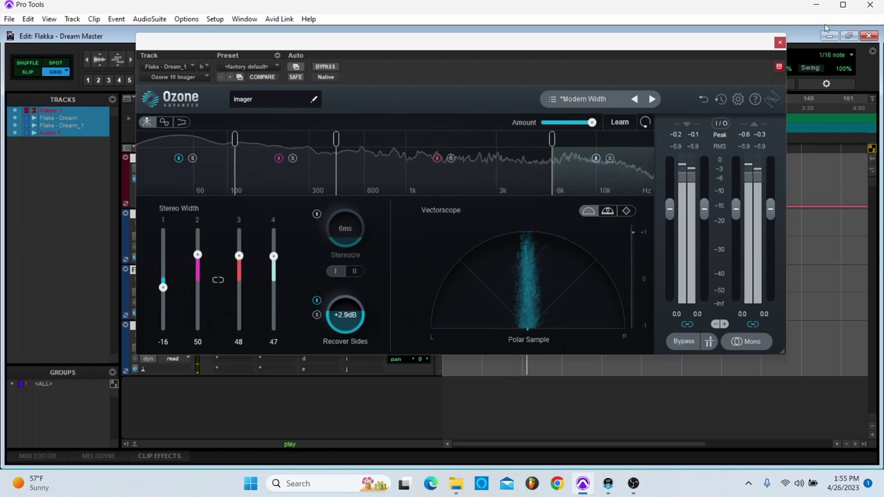
pyautogui.hotkey('ctrl', 'alt', 'shift', 'w')
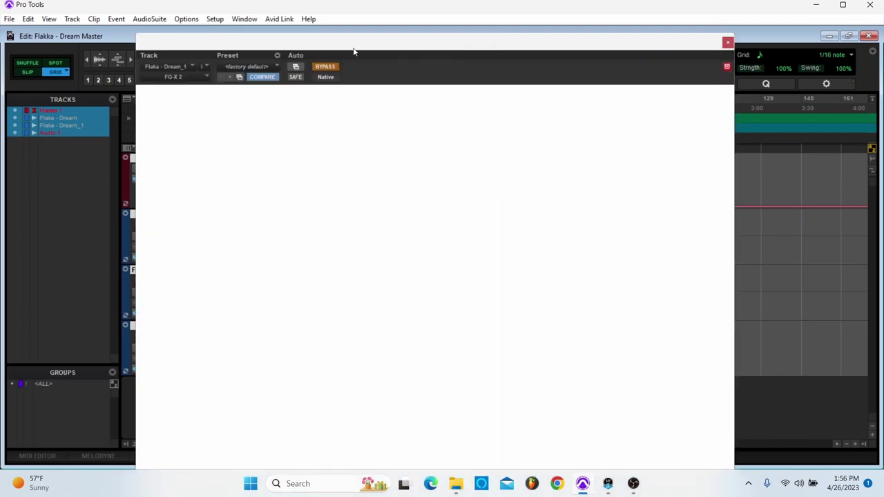
# Take FG-X 2 on Flaka - Dream_1 out of bypass and raise its FG Level Gain to 5.10 dB during playback.
pyautogui.click(336, 66)
pyautogui.moveTo(386, 52); pyautogui.dragTo(388, 20)
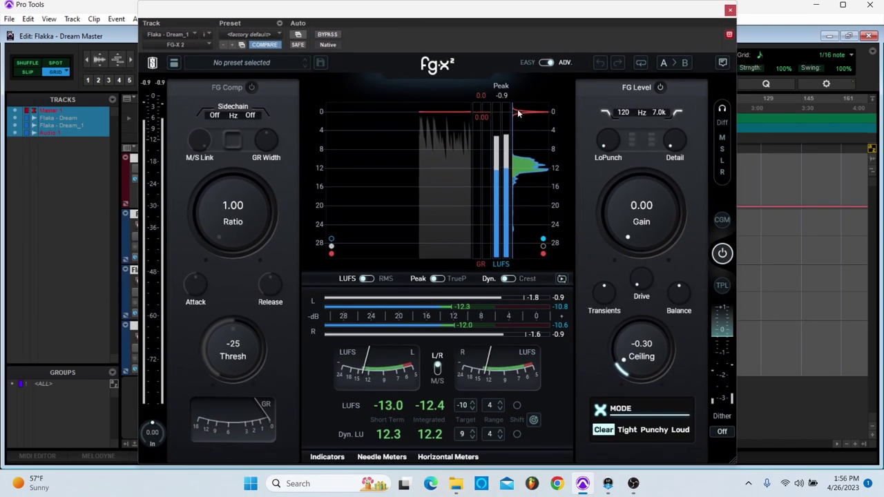
pyautogui.moveTo(643, 198)
pyautogui.mouseDown()
pyautogui.moveTo(640, 222)
pyautogui.moveTo(631, 202)
pyautogui.mouseUp()
pyautogui.scroll(-3, 631, 205)
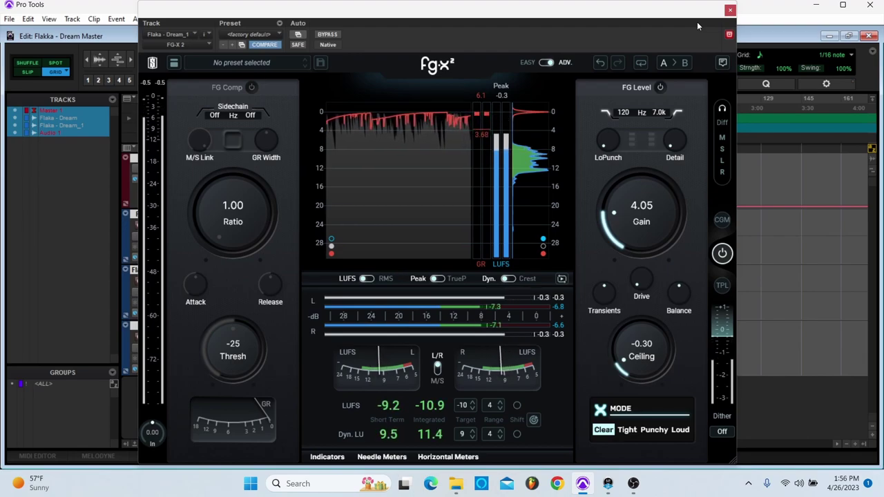
pyautogui.moveTo(624, 230); pyautogui.dragTo(618, 219)
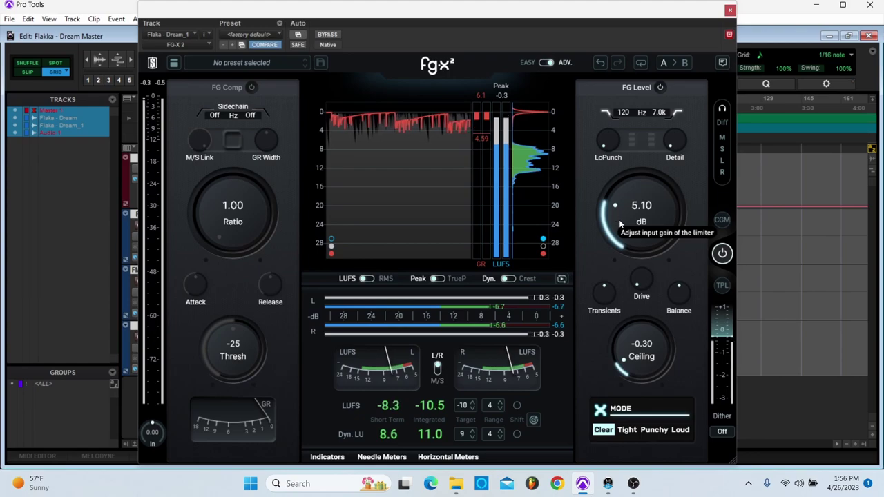
# Try LoPunch at 4.4 in FG Level, and leave both LoPunch and Detail raised slightly above zero.
pyautogui.moveTo(611, 156)
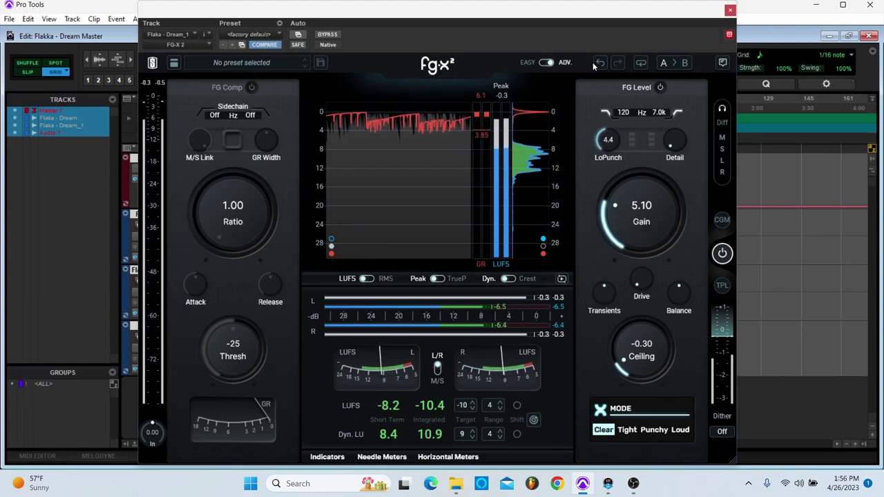
pyautogui.moveTo(579, 9); pyautogui.dragTo(592, 243)
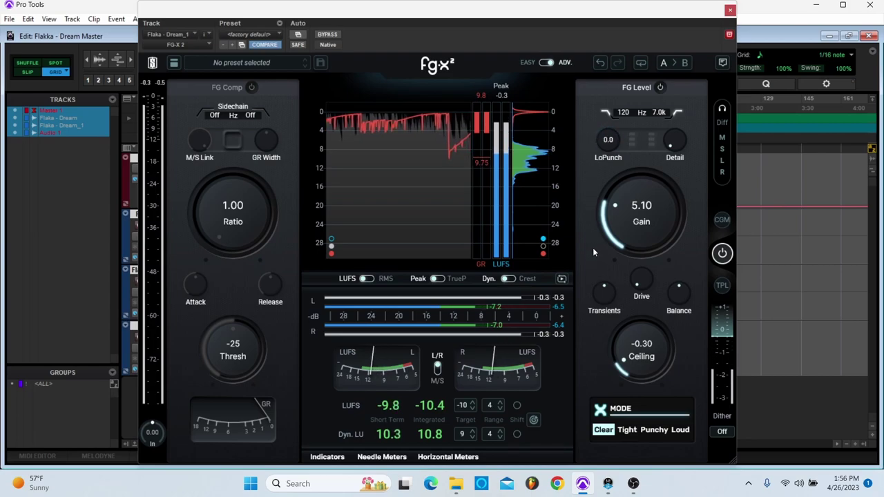
pyautogui.moveTo(607, 142); pyautogui.dragTo(604, 141)
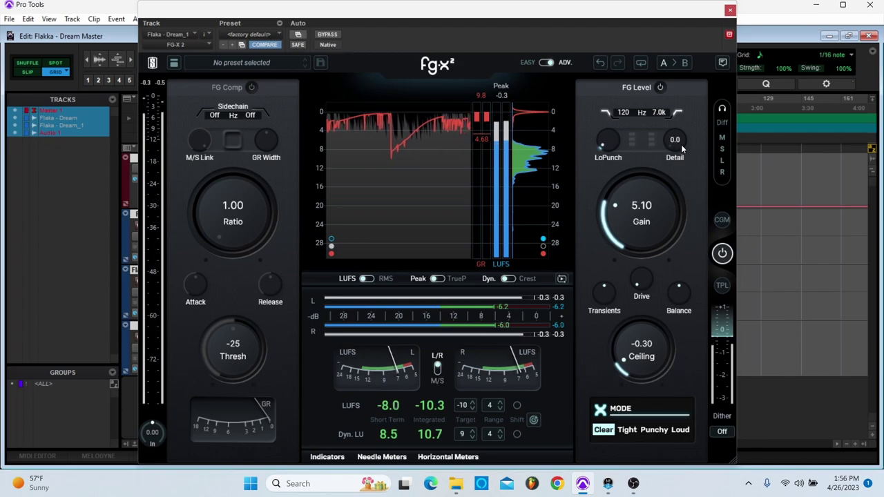
pyautogui.moveTo(674, 141); pyautogui.dragTo(676, 237)
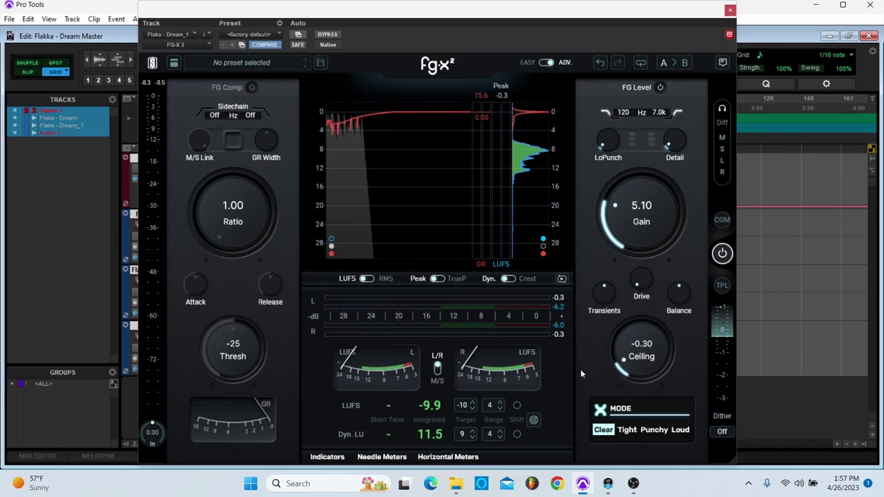
# Go through the FG-X 2 limiter modes and select Punchy.
pyautogui.click(652, 429)
pyautogui.click(598, 429)
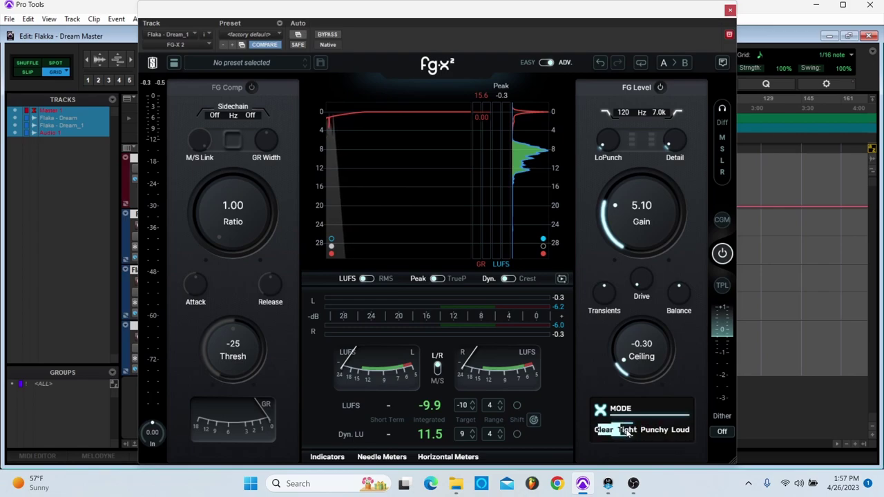
pyautogui.click(662, 432)
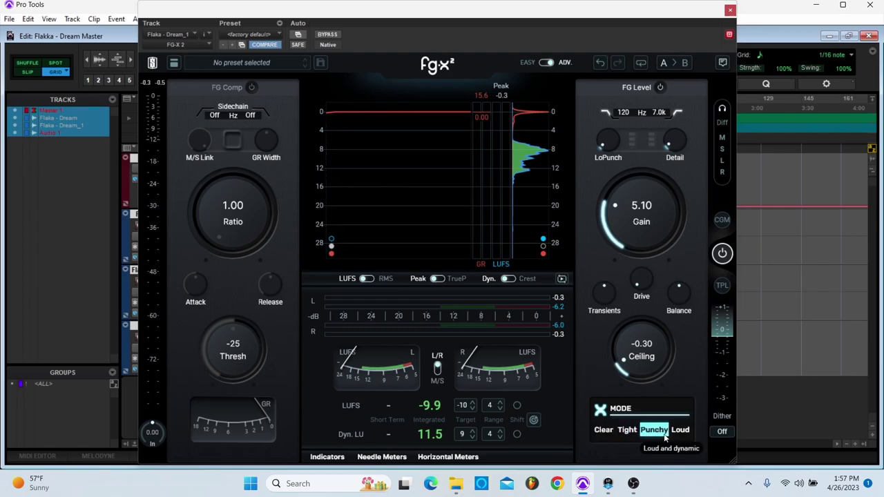
pyautogui.click(680, 429)
pyautogui.click(650, 431)
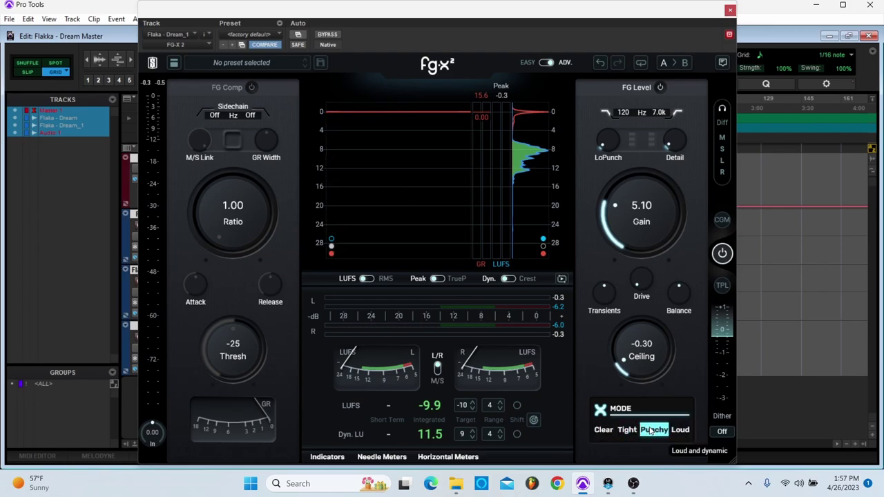
# Start playback and raise Transients in the FG Level section of FG-X 2 to about +1.2.
pyautogui.press('space')
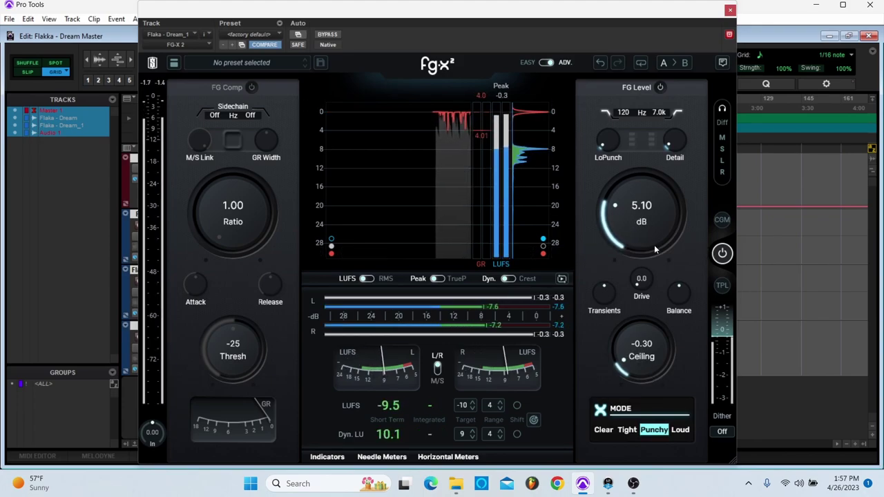
pyautogui.moveTo(677, 151)
pyautogui.scroll(-1, 678, 153)
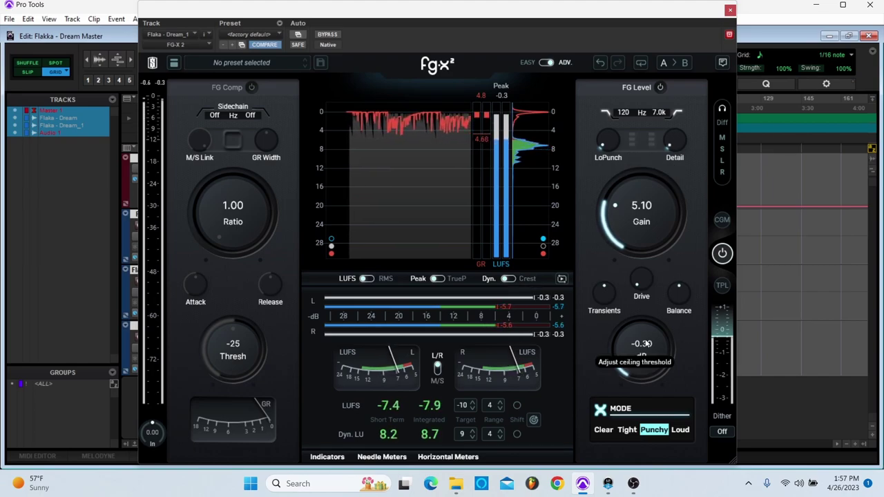
pyautogui.moveTo(606, 295)
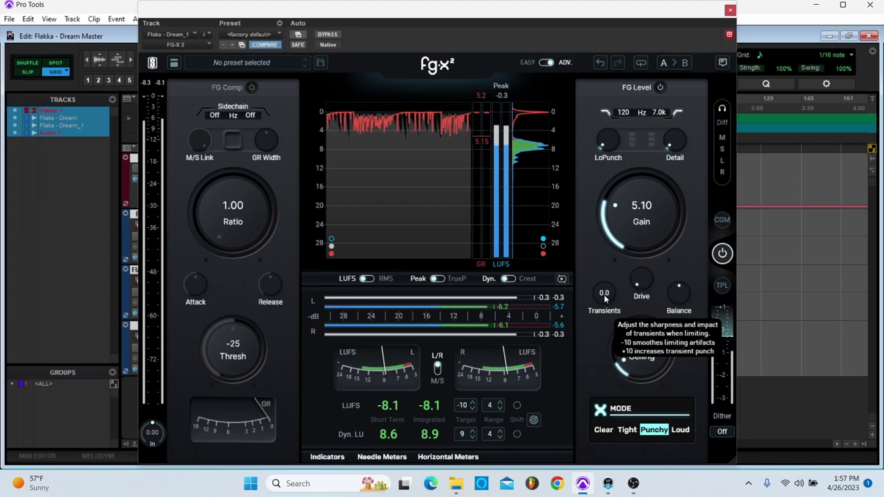
pyautogui.moveTo(605, 296); pyautogui.dragTo(605, 294)
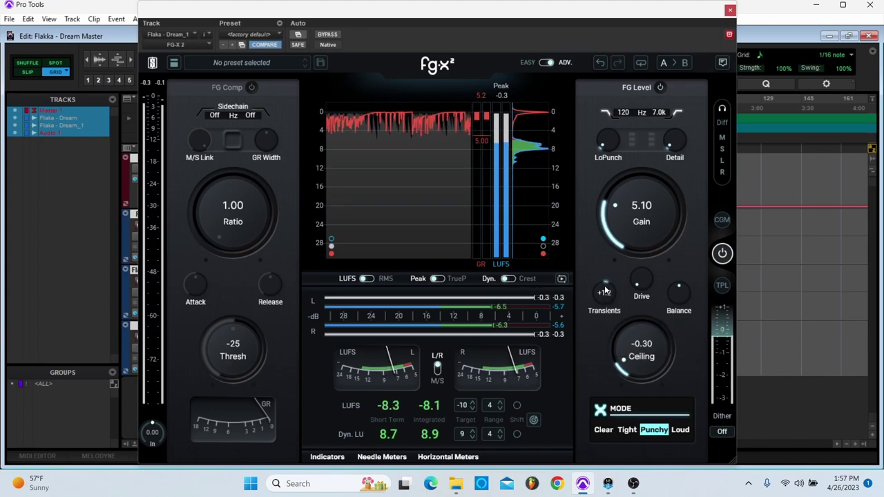
# Try the FG Level Drive at 100 during playback, and return it to 0.0.
pyautogui.moveTo(638, 280)
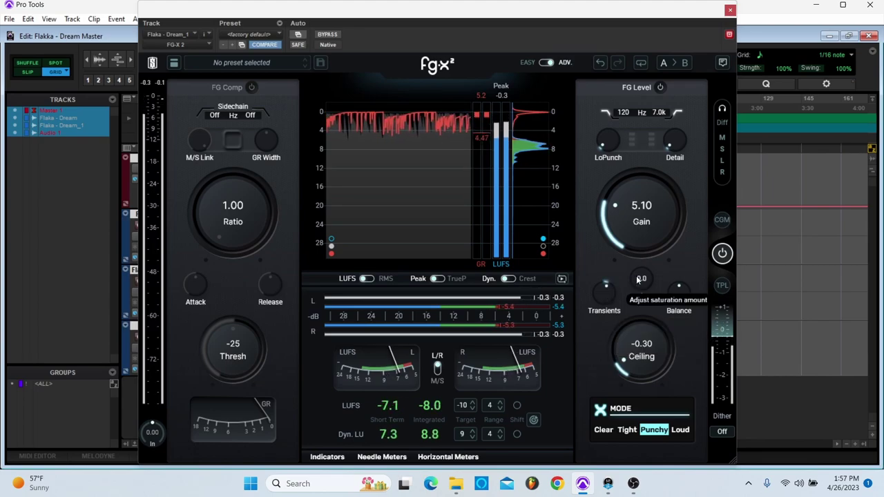
pyautogui.moveTo(641, 283); pyautogui.dragTo(639, 166)
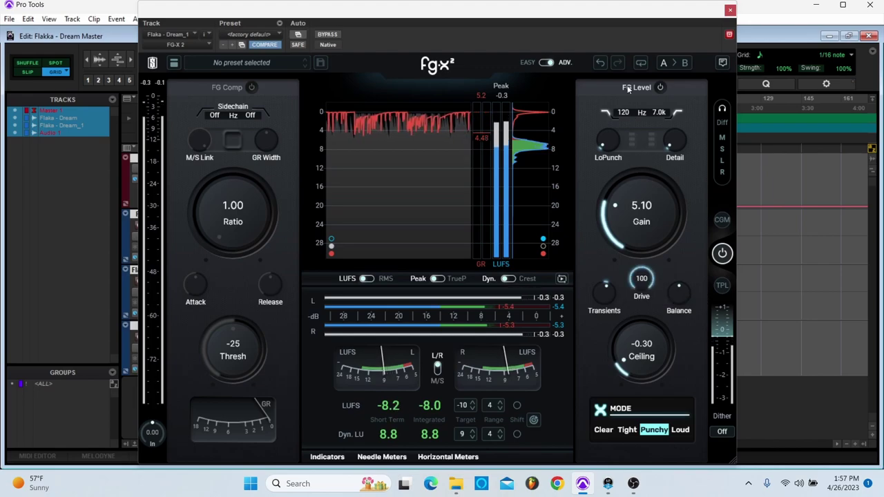
pyautogui.moveTo(626, 81); pyautogui.dragTo(641, 285)
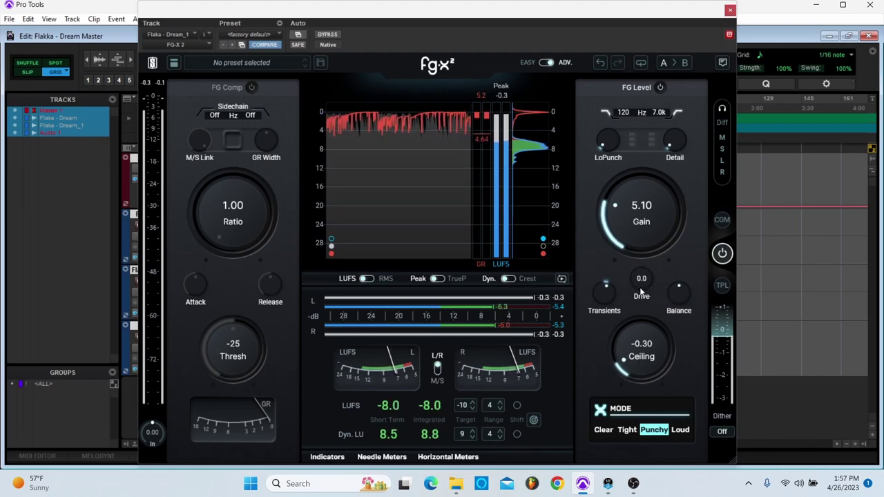
# Lower the FG Level Balance slightly below zero towards the lows, and close FG-X 2.
pyautogui.moveTo(682, 305)
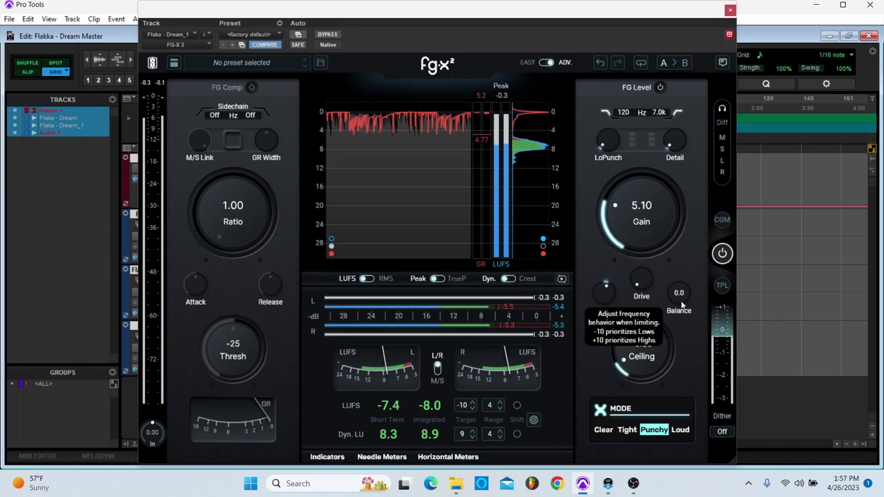
pyautogui.moveTo(682, 304); pyautogui.dragTo(682, 311)
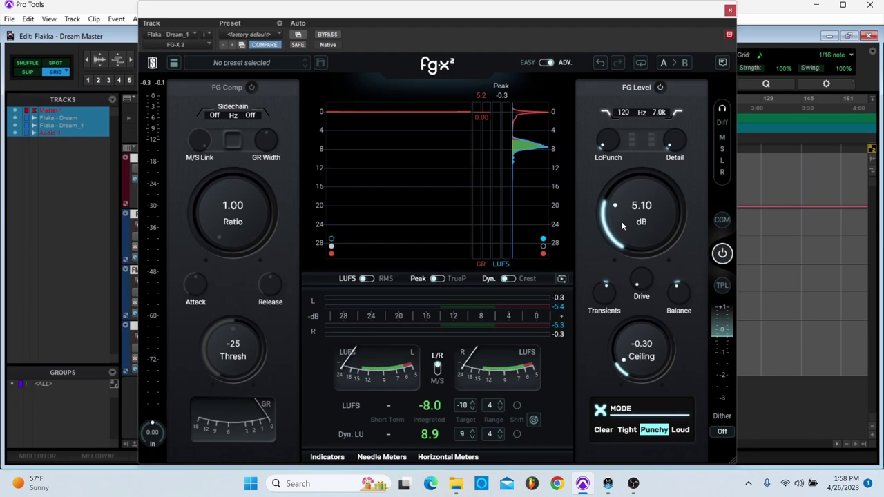
pyautogui.click(729, 11)
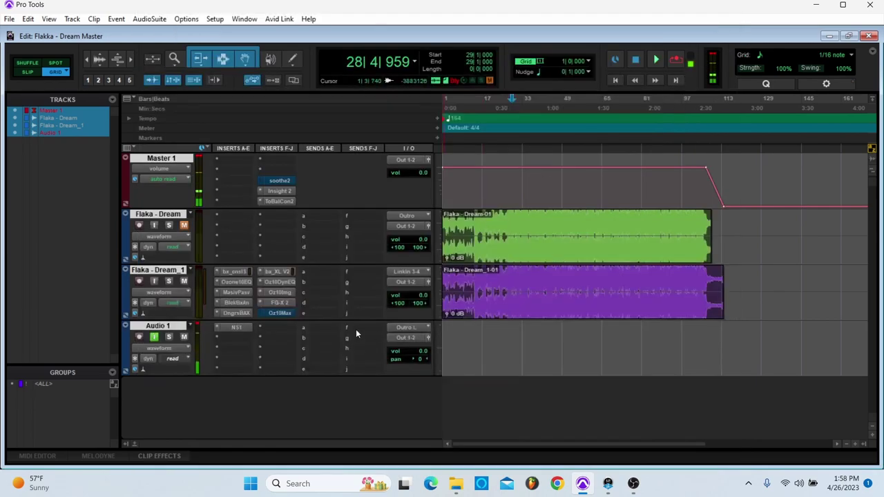
# Activate the Ozone 10 Maximizer on Flaka - Dream_1, lower its threshold to -2.0 dB during playback, and close it.
pyautogui.click(277, 314)
pyautogui.click(336, 36)
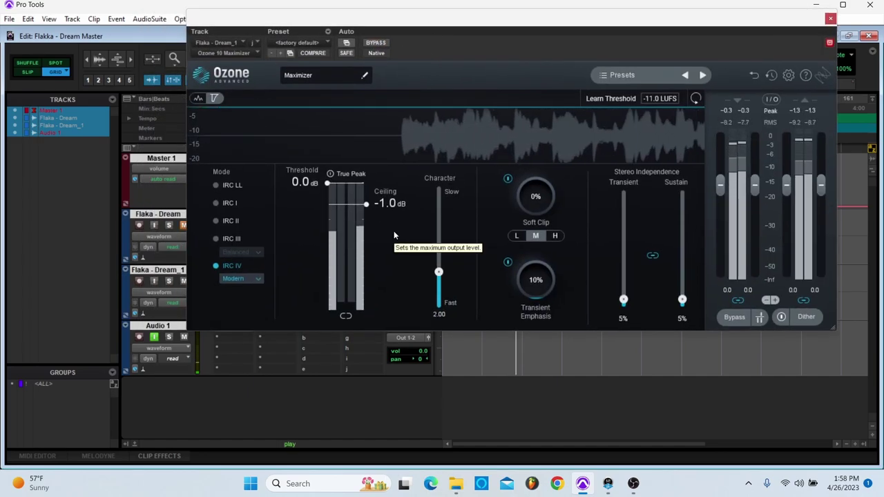
pyautogui.moveTo(299, 188); pyautogui.dragTo(308, 230)
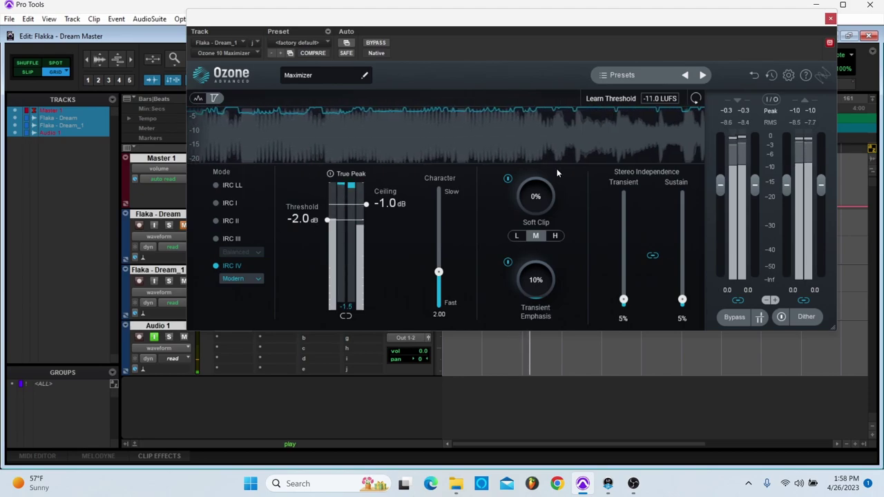
pyautogui.hotkey('ctrl', 'w')
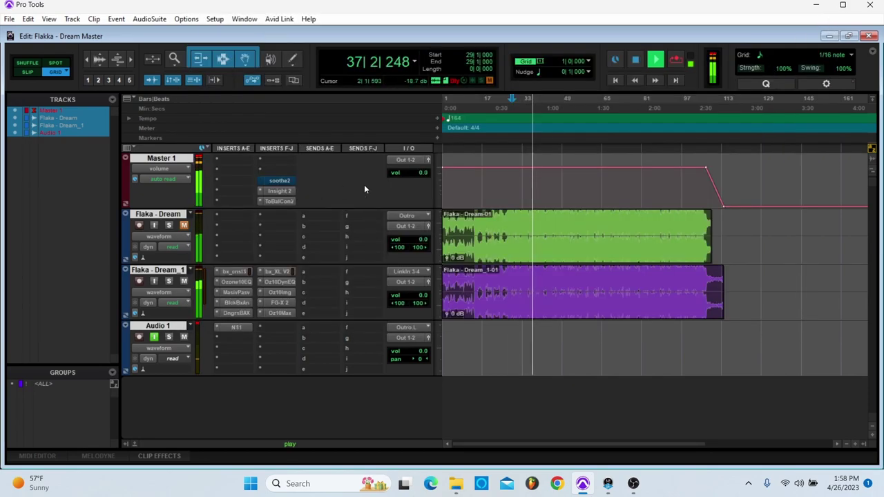
# Check the loudness and true peak in Insight 2 on Master 1, close it, and restart playback from bar 14.
pyautogui.click(279, 190)
pyautogui.moveTo(438, 26); pyautogui.dragTo(548, 21)
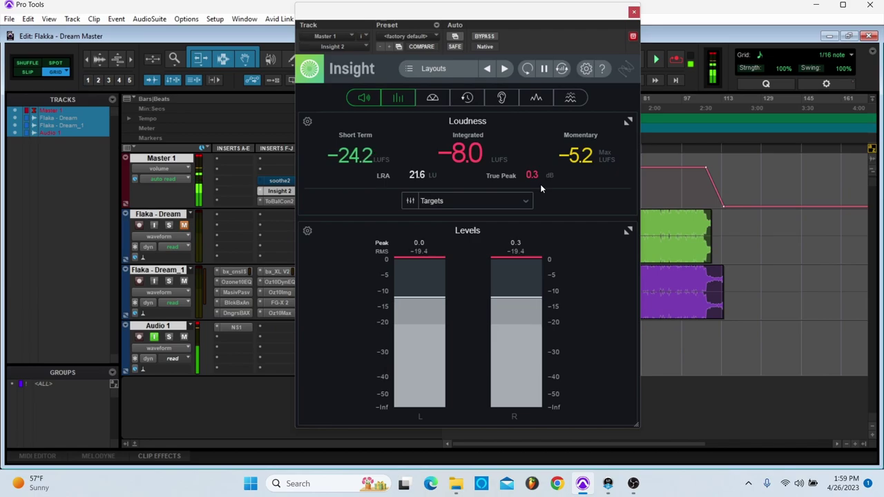
pyautogui.click(633, 11)
pyautogui.click(484, 109)
pyautogui.click(480, 100)
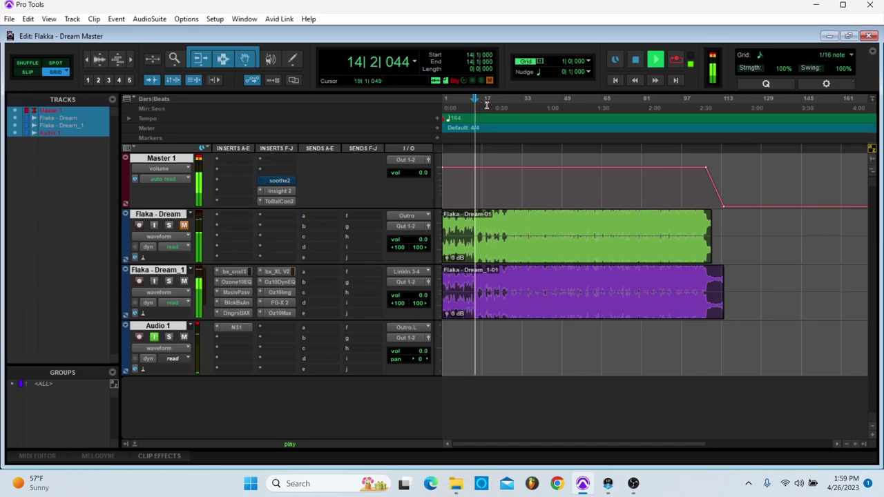
# Try the Maximizer threshold on Flaka - Dream_1 at -1.0 dB during playback, and undo the change.
pyautogui.click(280, 313)
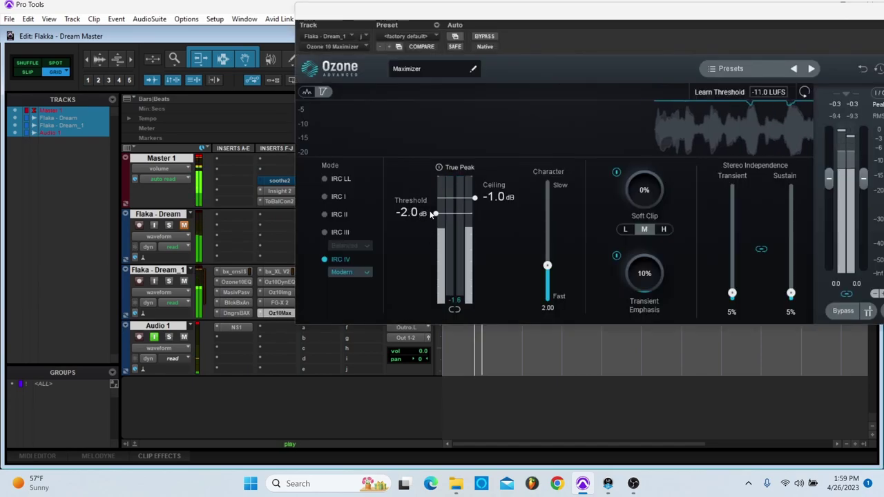
pyautogui.moveTo(431, 211); pyautogui.dragTo(430, 205)
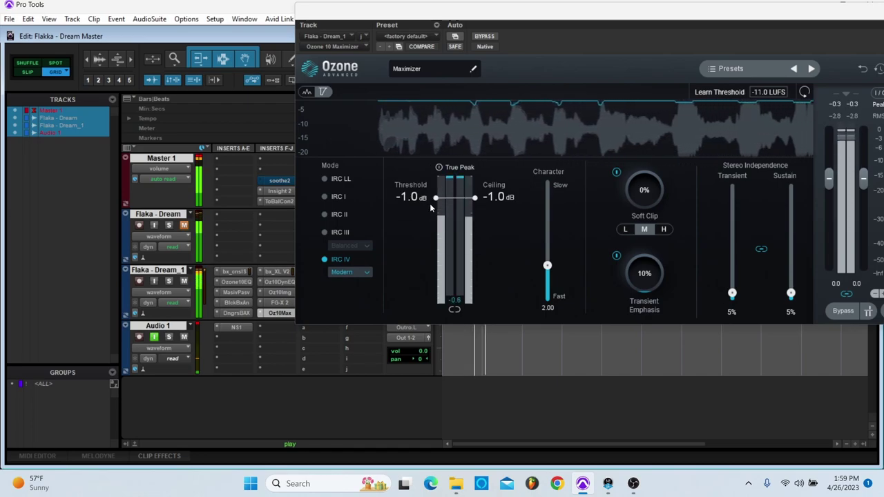
pyautogui.hotkey('ctrl', 'z')
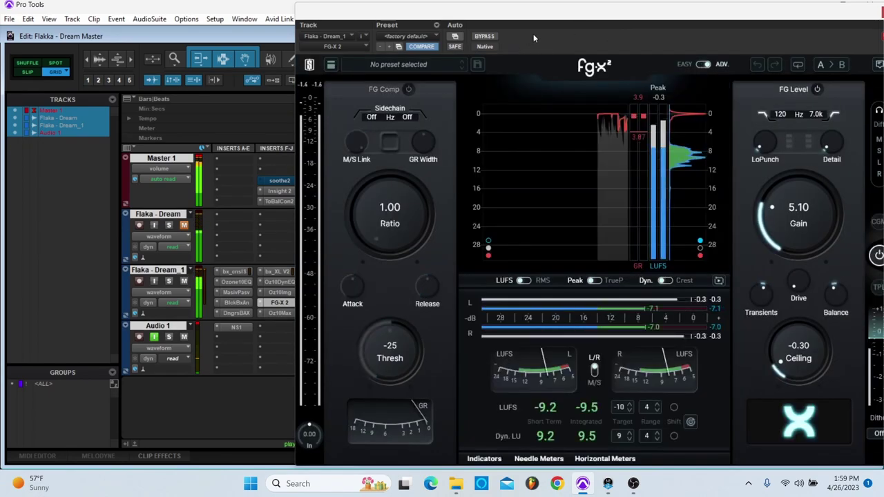
# Lower the FG Level Gain of FG-X 2 on Flaka - Dream_1 to 4.05 dB during playback, and close the plug-in.
pyautogui.moveTo(533, 33); pyautogui.dragTo(381, 33)
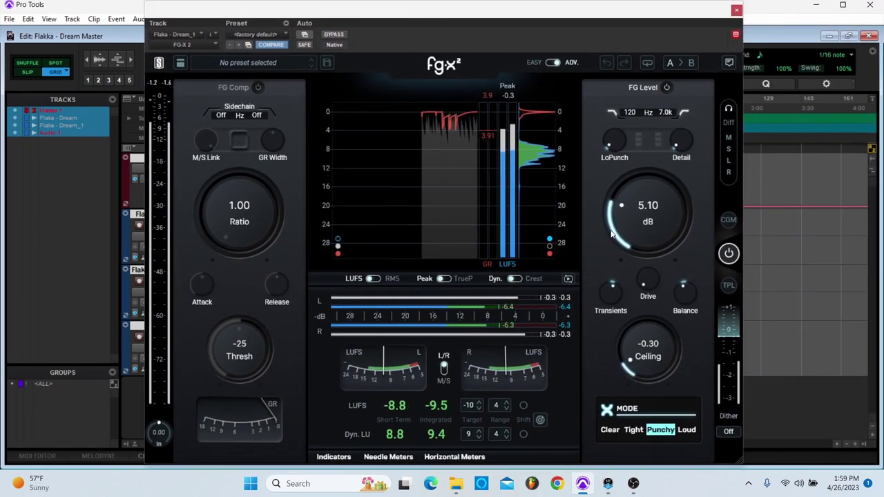
pyautogui.moveTo(627, 224); pyautogui.dragTo(628, 228)
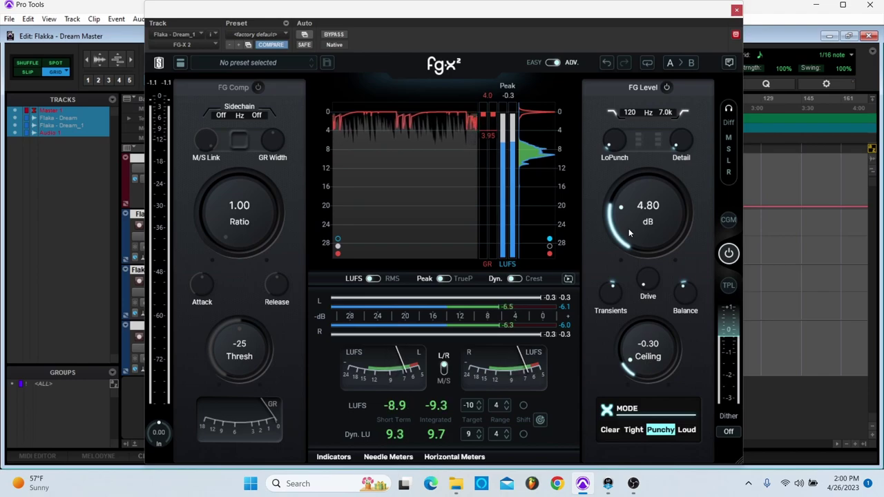
pyautogui.moveTo(629, 230); pyautogui.dragTo(630, 236)
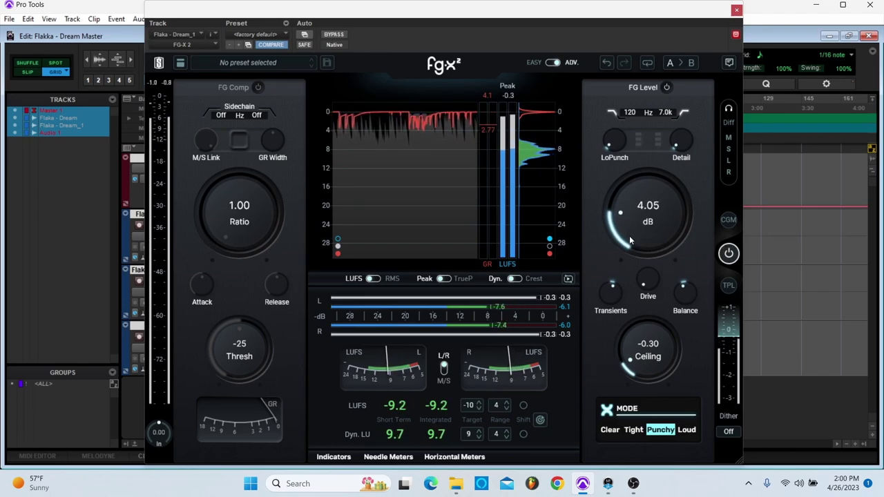
pyautogui.click(737, 9)
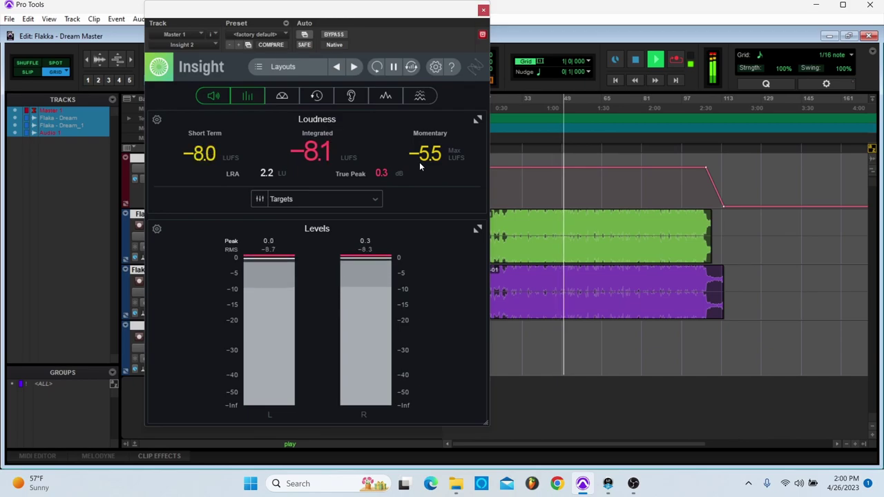
# Check the Insight 2 loudness readings on Master 1, and review the Maximizer's threshold and ceiling on Flaka - Dream_1.
pyautogui.moveTo(311, 8); pyautogui.dragTo(643, 40)
pyautogui.click(287, 315)
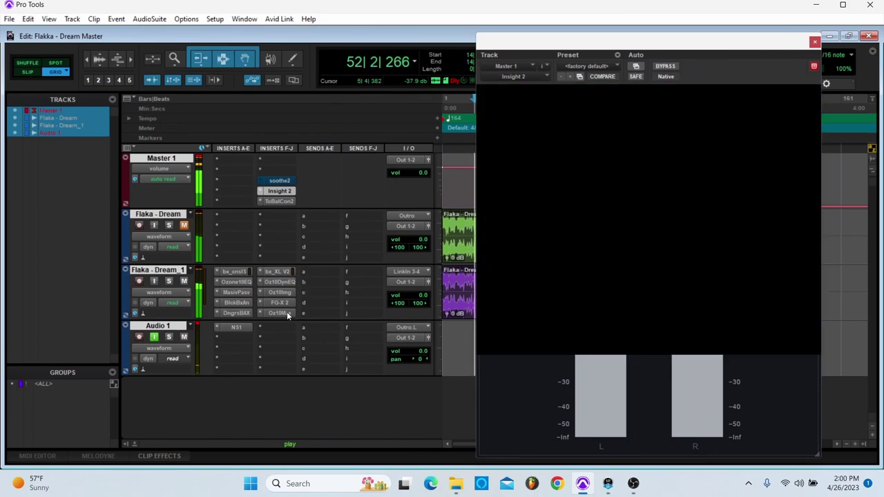
pyautogui.moveTo(645, 41); pyautogui.dragTo(358, 42)
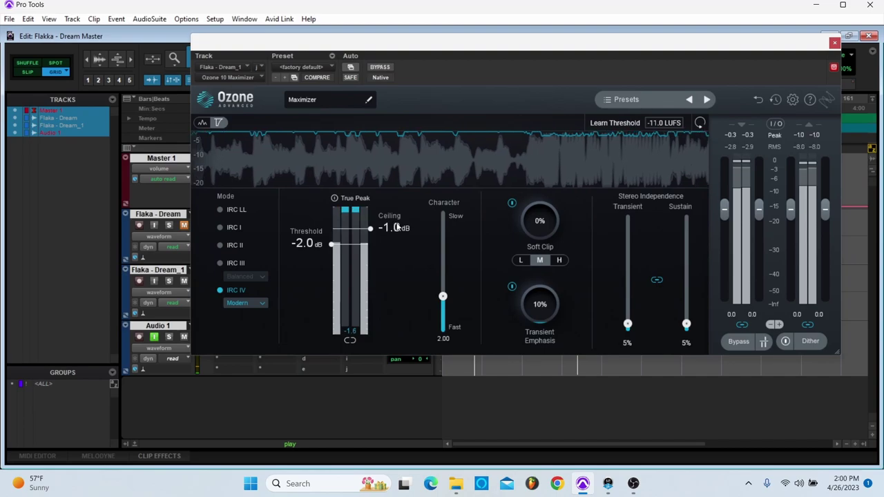
pyautogui.click(835, 43)
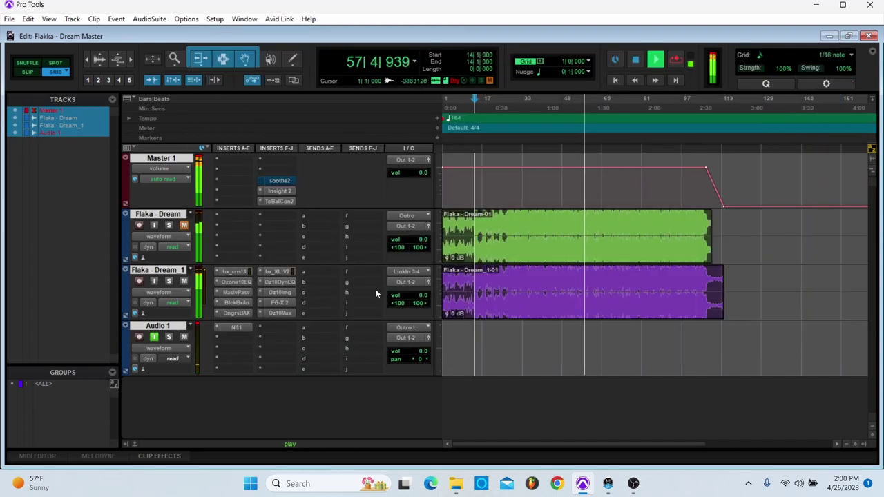
# Reopen Insight 2 on Master 1, monitor the integrated loudness and true peak during playback, and close it.
pyautogui.click(289, 194)
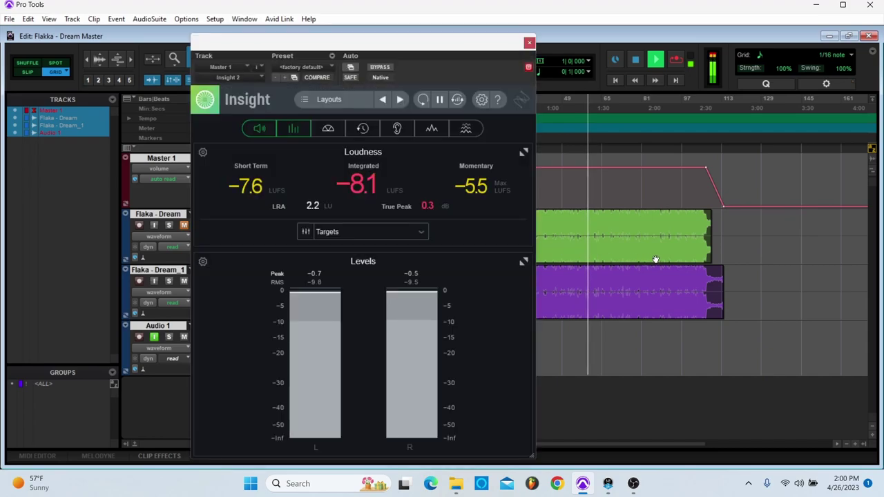
pyautogui.moveTo(416, 46); pyautogui.dragTo(532, 24)
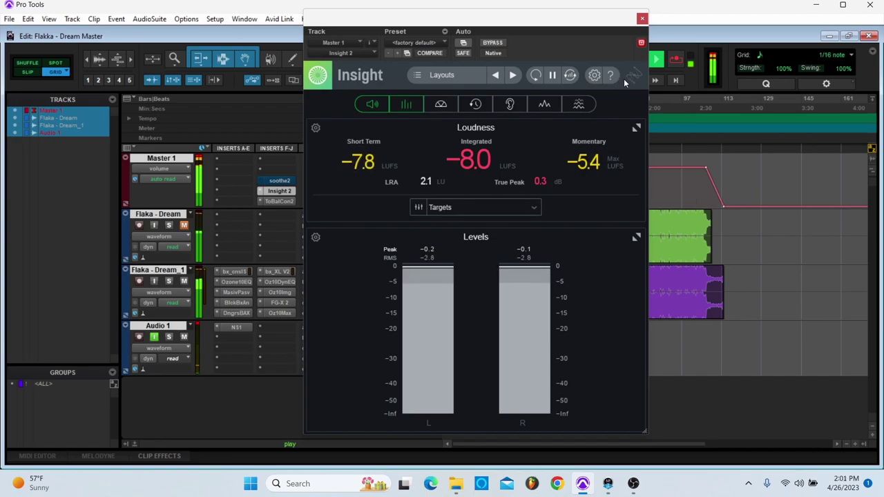
pyautogui.click(642, 19)
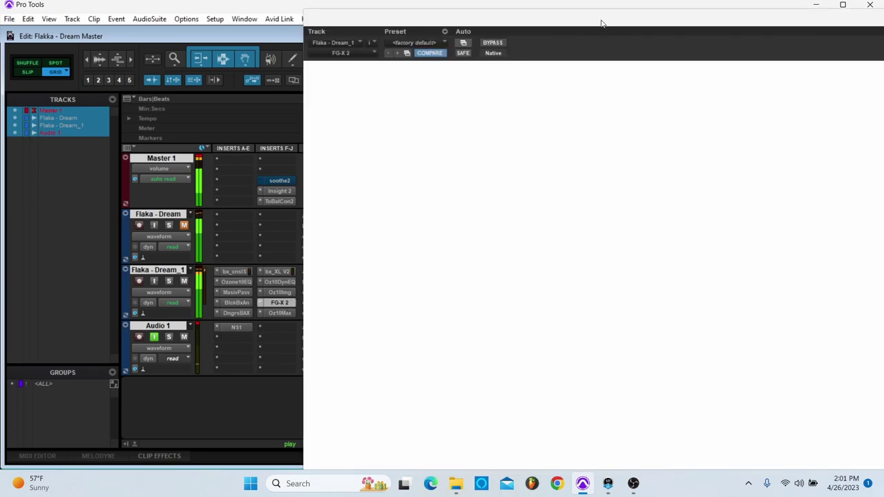
# Reduce the FG Level Gain of FG-X 2 on Flaka - Dream_1 to 3.52 dB, and close the plug-in.
pyautogui.moveTo(601, 24); pyautogui.dragTo(500, 16)
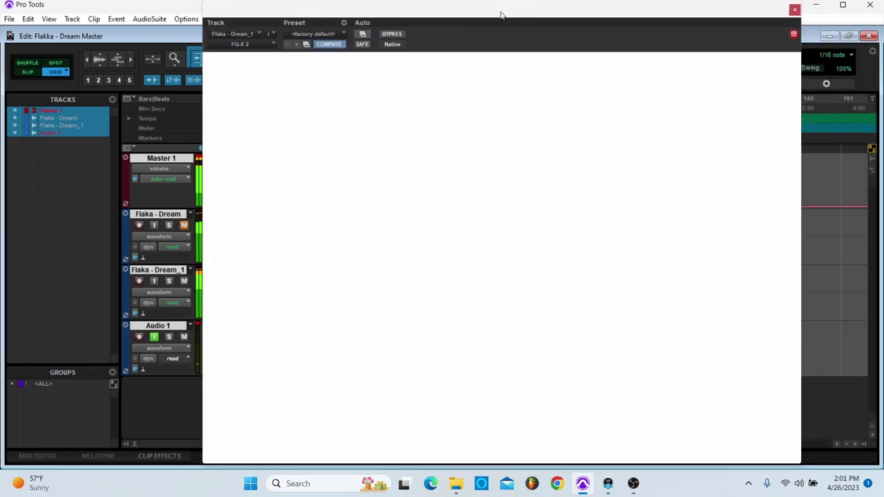
pyautogui.moveTo(669, 228); pyautogui.dragTo(669, 233)
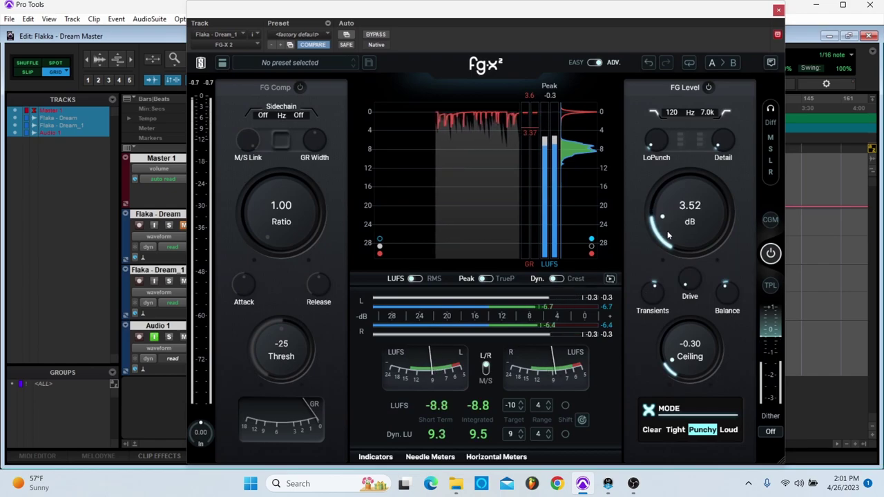
pyautogui.click(778, 9)
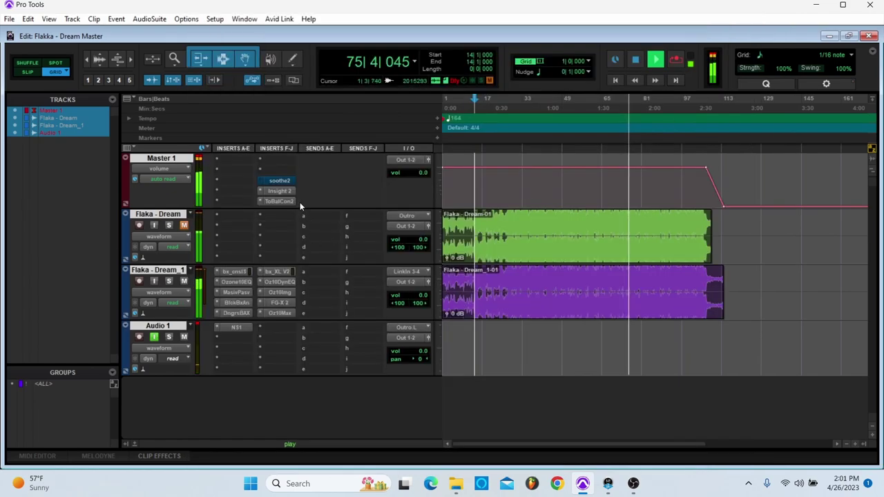
# Open Insight 2 on Master 1, restart playback from bar 14, and measure the master's loudness and true peak afresh.
pyautogui.click(279, 190)
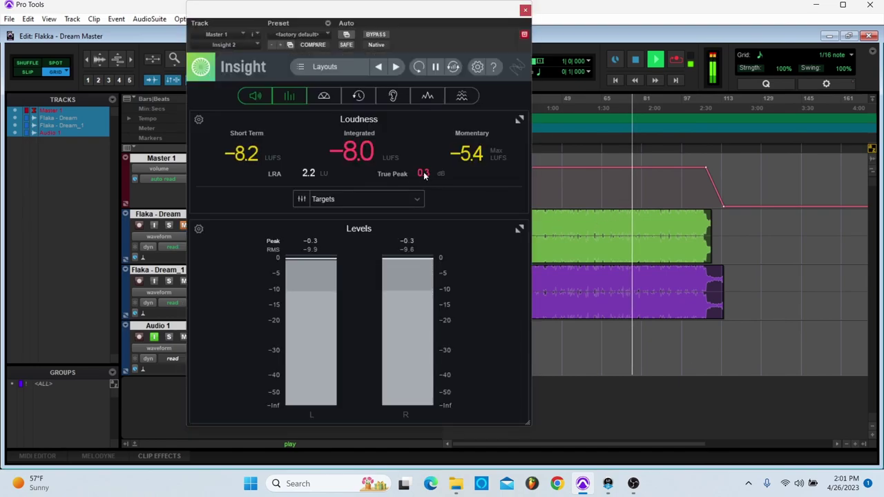
pyautogui.press('space')
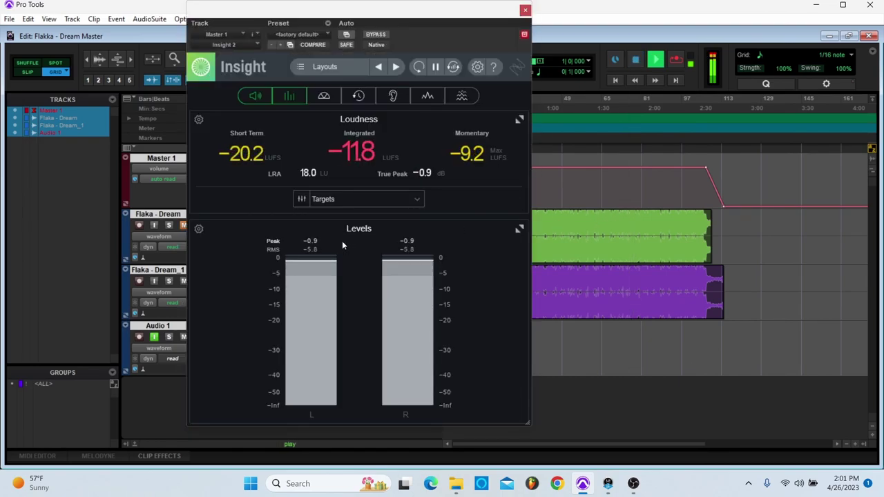
pyautogui.moveTo(488, 22); pyautogui.dragTo(336, 23)
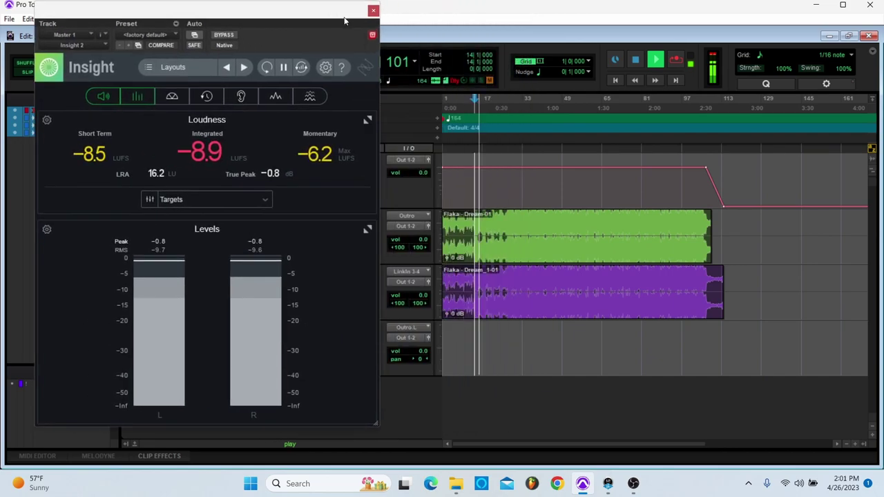
pyautogui.moveTo(318, 51); pyautogui.dragTo(487, 54)
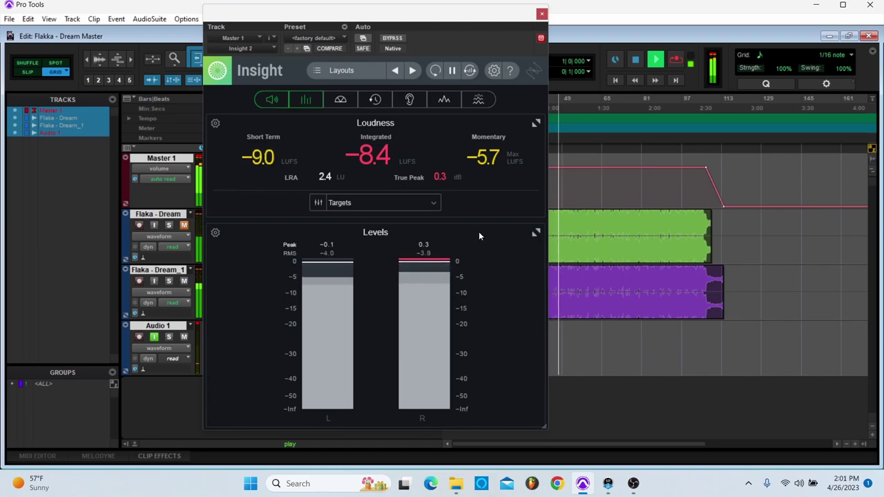
# Close Insight 2 and FG-X 2, and lower the Ozone 10 Maximizer threshold on Flaka - Dream_1 to -3.0 dB.
pyautogui.click(541, 15)
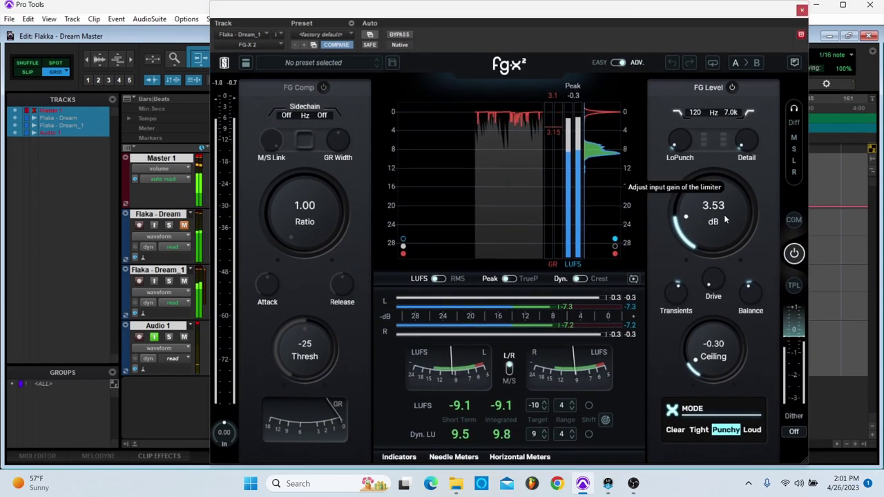
pyautogui.click(802, 12)
pyautogui.click(280, 312)
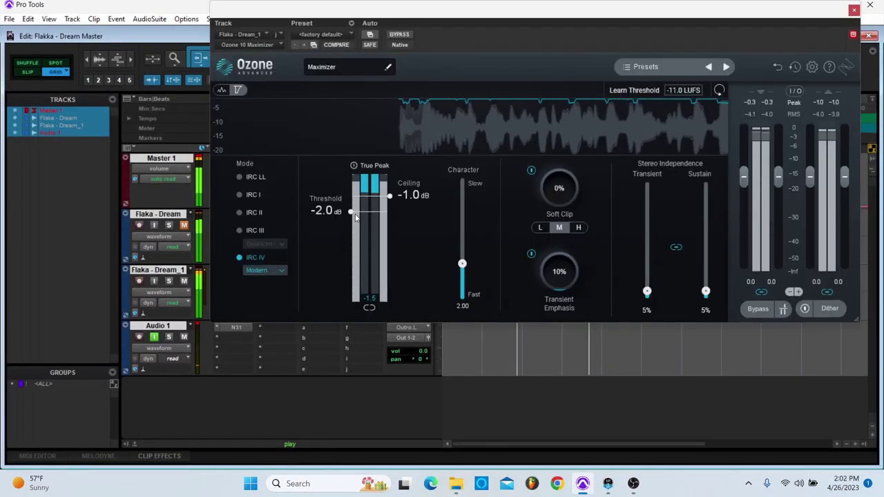
pyautogui.moveTo(351, 215); pyautogui.dragTo(356, 227)
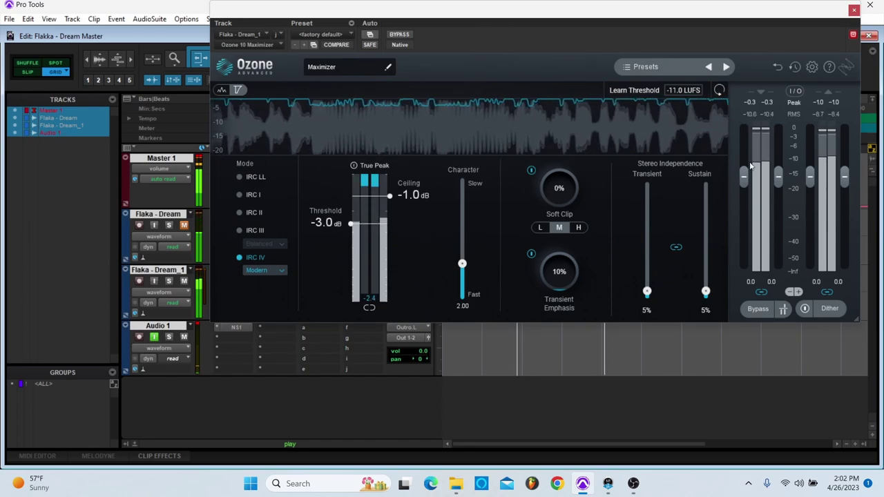
pyautogui.click(854, 10)
# Check the loudness in Insight 2 on Master 1 during playback, and review the Maximizer on Flaka - Dream_1.
pyautogui.click(280, 191)
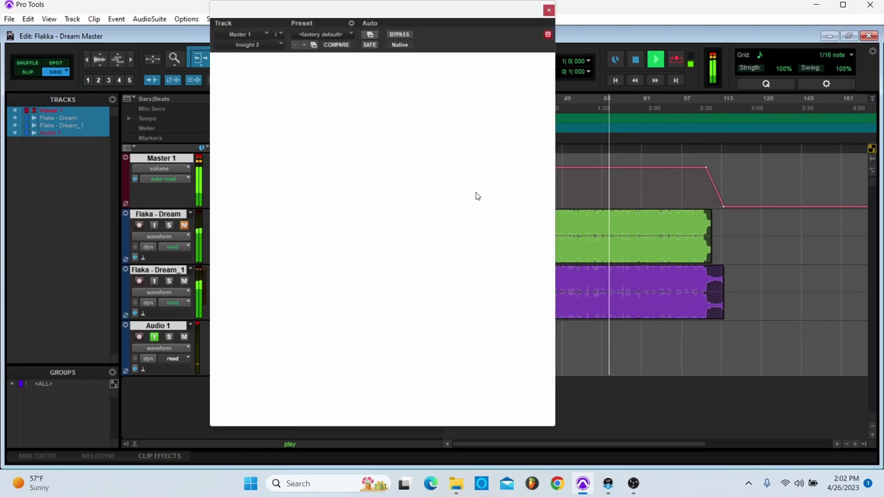
pyautogui.moveTo(437, 20); pyautogui.dragTo(647, 26)
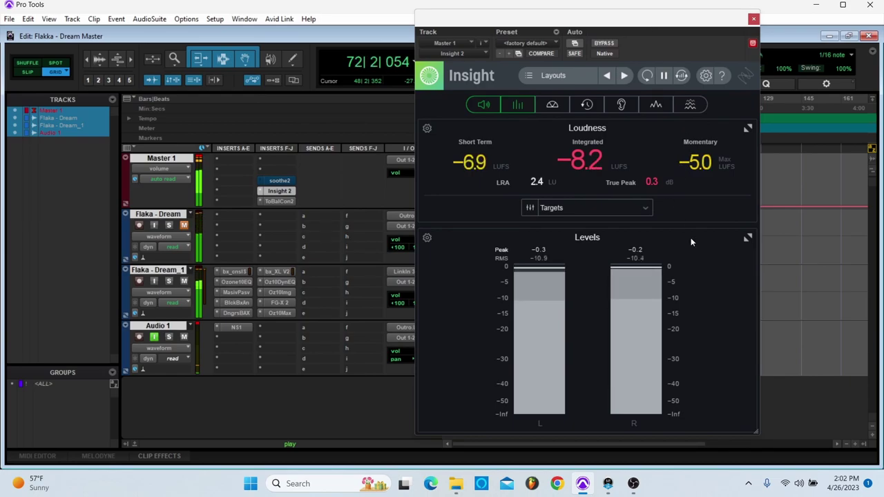
pyautogui.click(279, 313)
pyautogui.moveTo(653, 20); pyautogui.dragTo(522, 23)
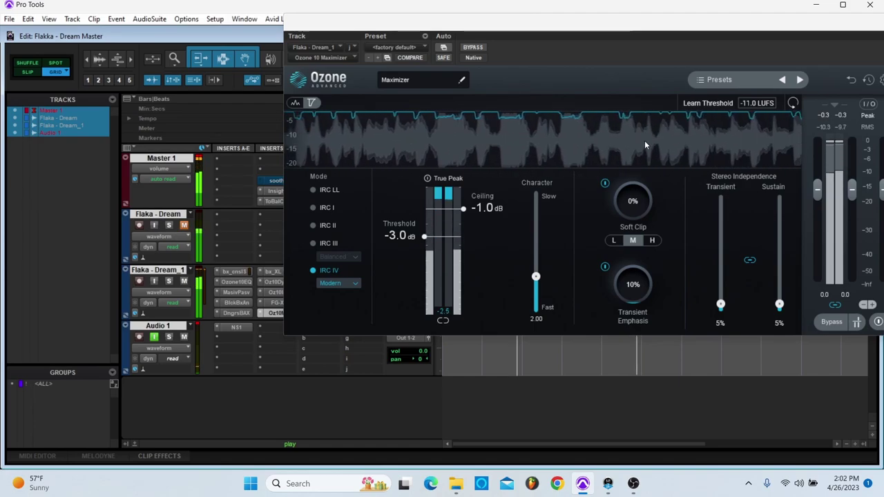
pyautogui.moveTo(730, 23); pyautogui.dragTo(617, 58)
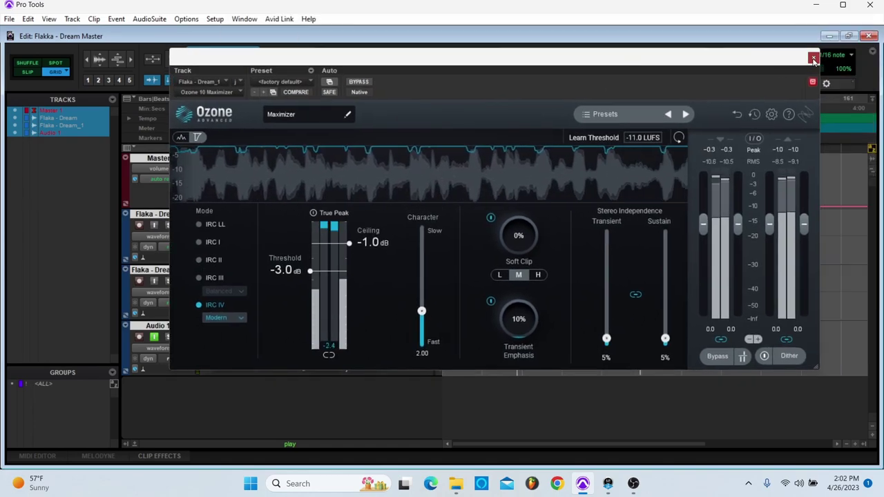
pyautogui.hotkey('ctrl', 'w')
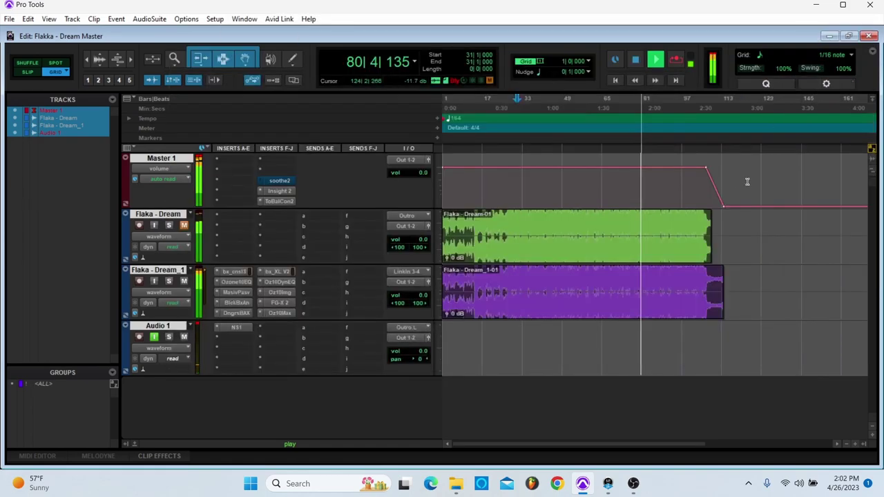
# Recheck the integrated loudness and true peak in Insight 2, and inspect the Maximizer's limiting on Flaka - Dream_1 before closing it.
pyautogui.click(282, 190)
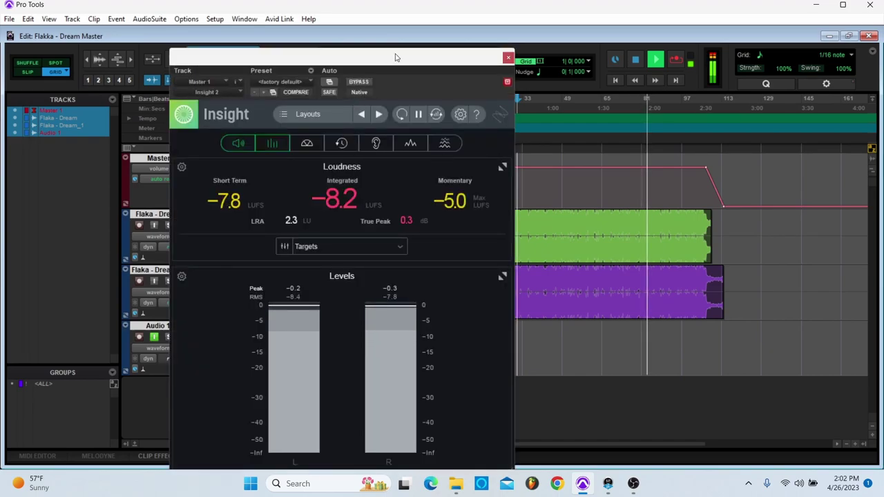
pyautogui.moveTo(395, 57); pyautogui.dragTo(557, 23)
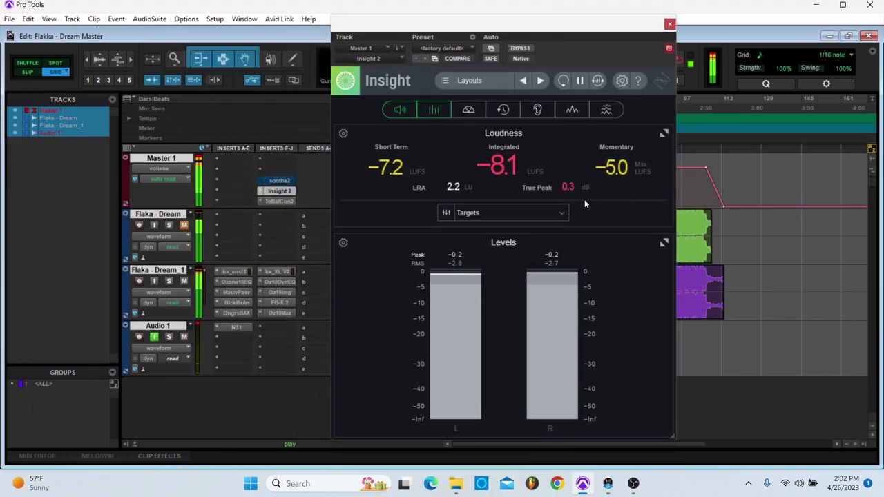
pyautogui.click(281, 313)
pyautogui.moveTo(472, 237)
pyautogui.mouseDown()
pyautogui.moveTo(471, 248)
pyautogui.moveTo(471, 237)
pyautogui.mouseUp()
pyautogui.moveTo(771, 19); pyautogui.dragTo(618, 30)
pyautogui.click(816, 39)
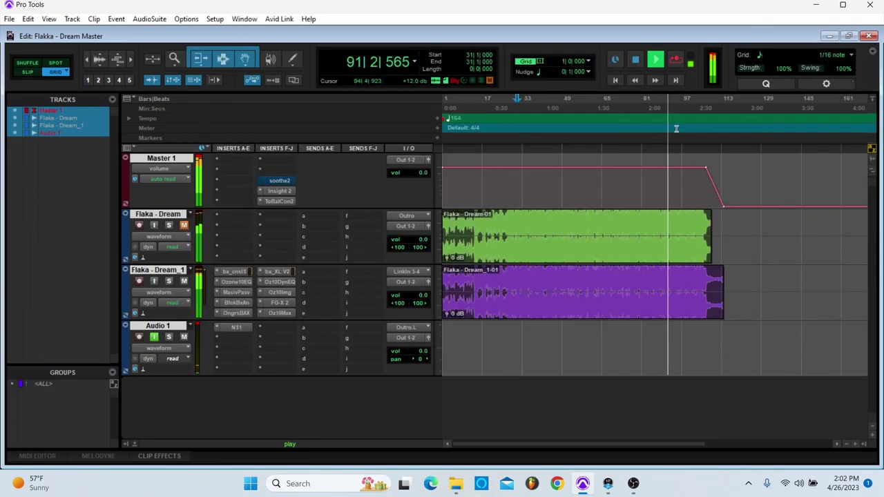
# Restart playback from bar 44, stop it, and set the playback start position to bar 37.
pyautogui.click(576, 115)
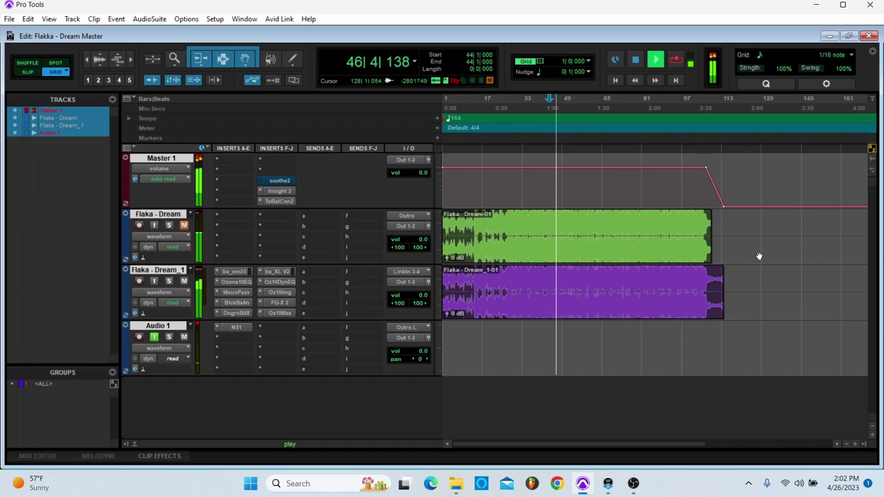
pyautogui.press('space')
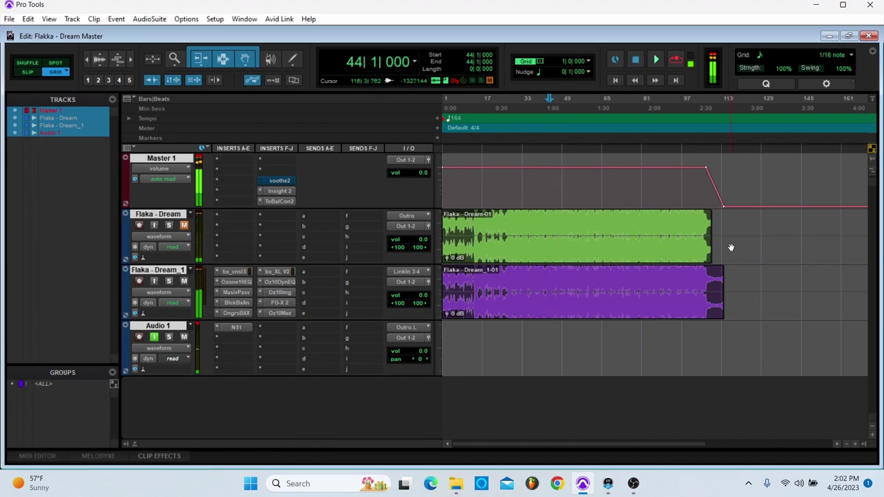
pyautogui.click(577, 105)
pyautogui.click(634, 105)
pyautogui.doubleClick(635, 105)
pyautogui.click(637, 105)
pyautogui.click(641, 105)
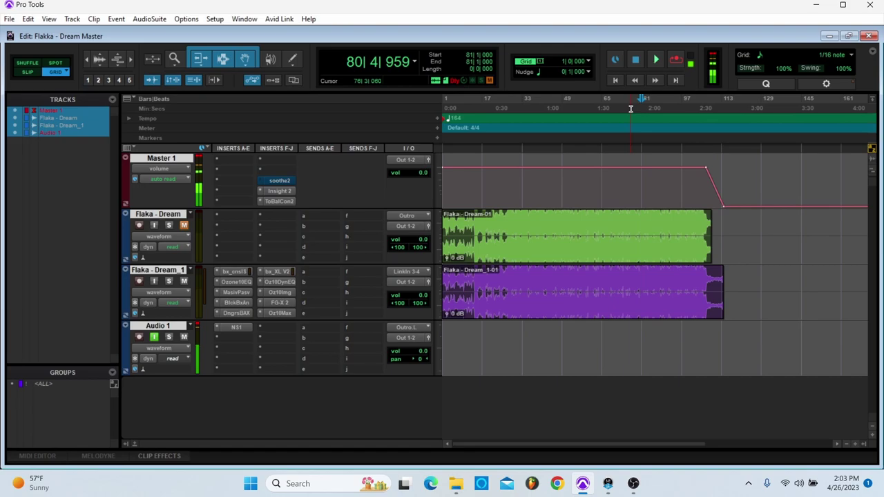
pyautogui.moveTo(534, 102)
pyautogui.mouseDown()
pyautogui.moveTo(553, 102)
pyautogui.moveTo(534, 105)
pyautogui.mouseUp()
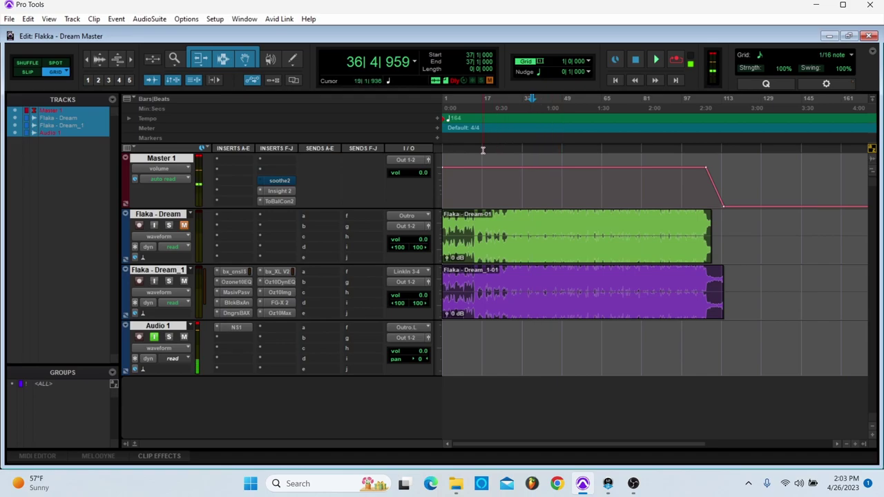
# Inspect the loudness, true peak and level meters in Insight 2 on Master 1 with playback stopped, and close it.
pyautogui.click(279, 190)
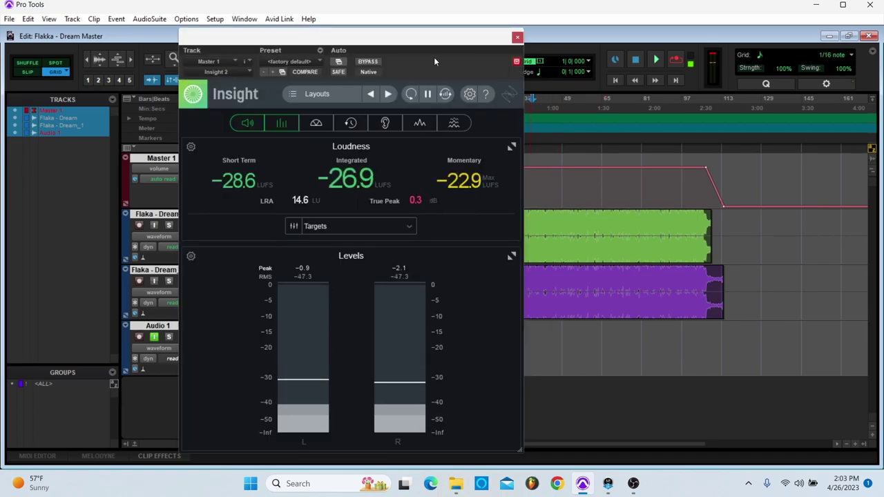
pyautogui.moveTo(463, 42); pyautogui.dragTo(713, 22)
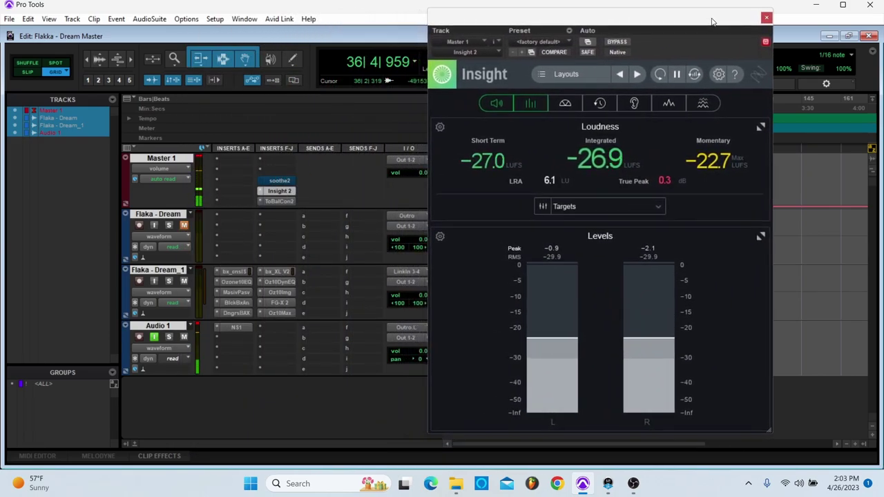
pyautogui.moveTo(648, 19); pyautogui.dragTo(656, 18)
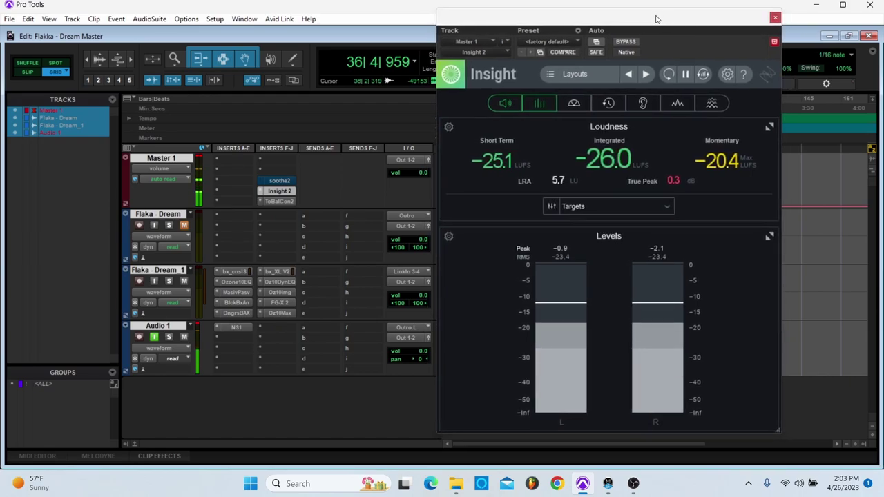
pyautogui.click(775, 18)
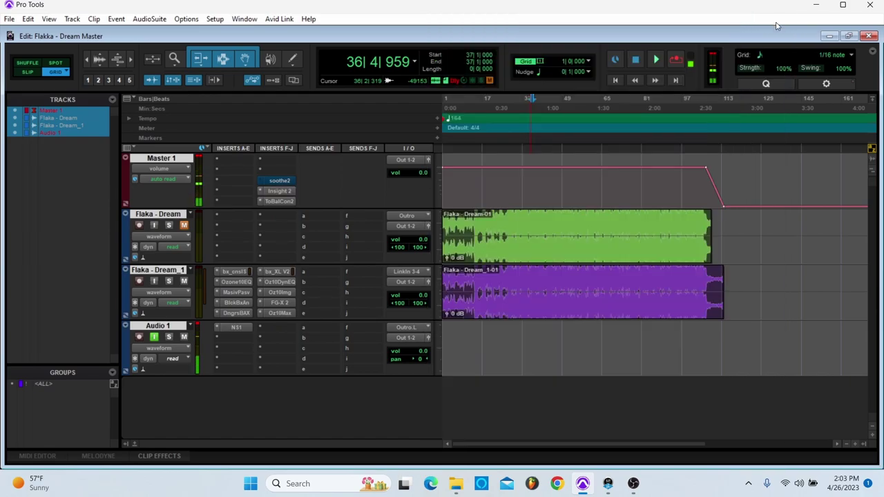
# Take soothe2 on Master 1 out of bypass during playback, and set band 1 to 323 Hz with 2.5 dB sensitivity while auditioning it.
pyautogui.click(280, 180)
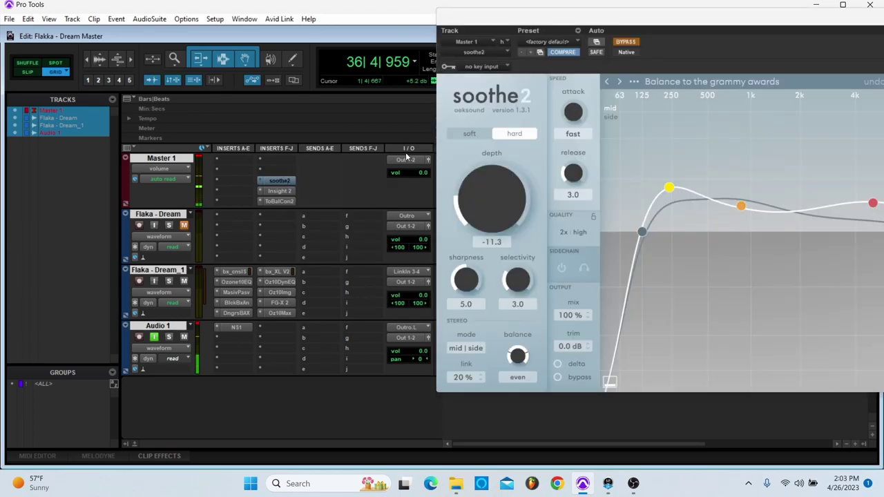
pyautogui.moveTo(651, 15); pyautogui.dragTo(378, 47)
pyautogui.moveTo(580, 31); pyautogui.dragTo(611, 70)
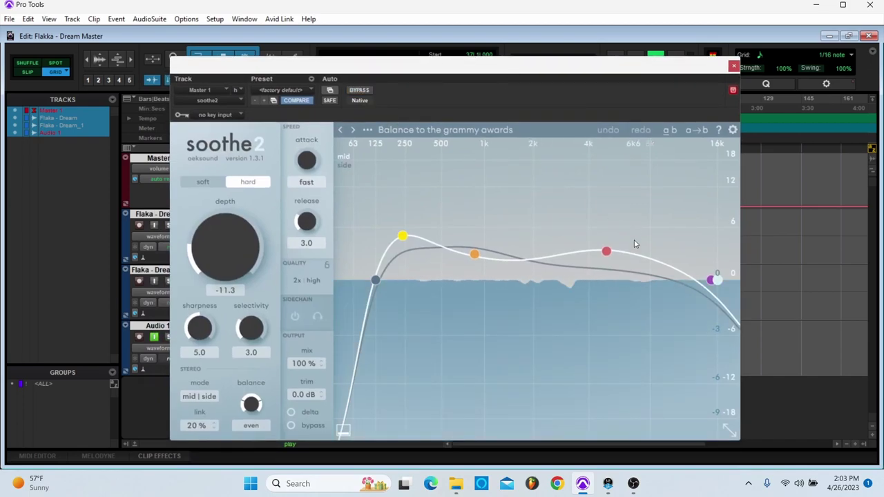
pyautogui.moveTo(403, 240); pyautogui.dragTo(403, 250)
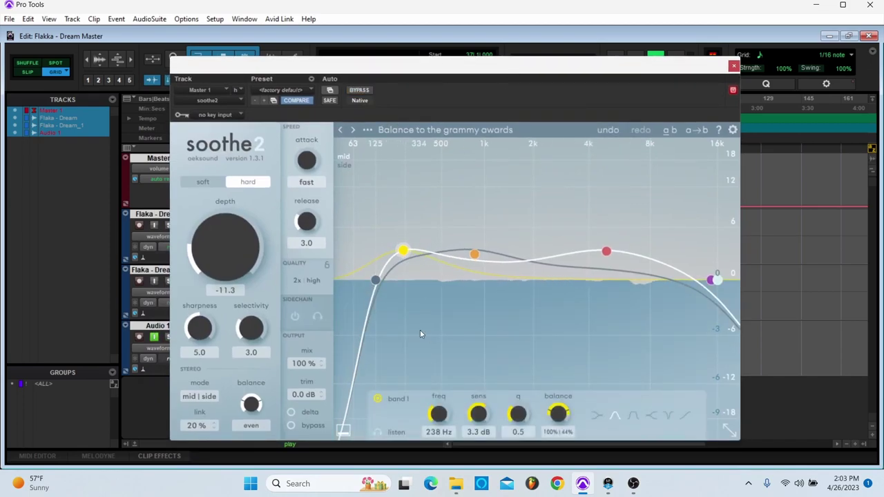
pyautogui.click(378, 433)
pyautogui.moveTo(405, 252)
pyautogui.mouseDown()
pyautogui.moveTo(392, 248)
pyautogui.moveTo(422, 257)
pyautogui.mouseUp()
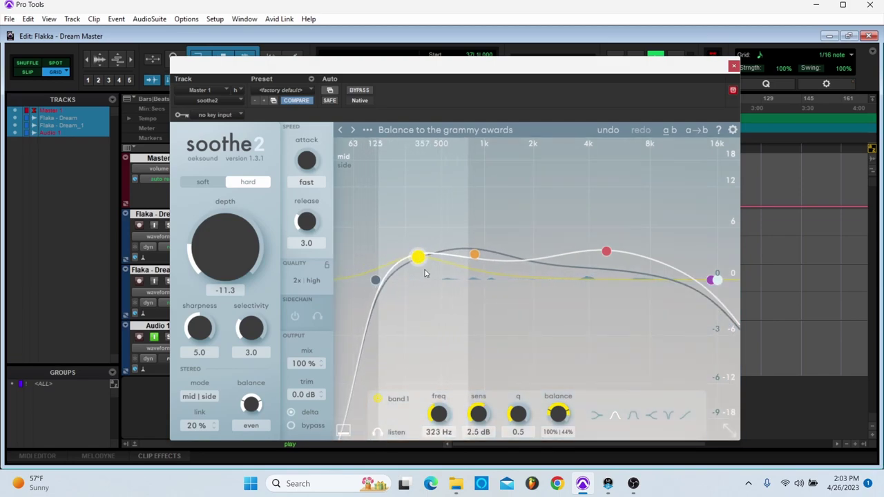
# Set soothe2 band 3 to 8.3 kHz at 3.3 dB, band 2 to 2.1 kHz at 2.3 dB, and band 1 to 294 Hz at 2.4 dB.
pyautogui.click(603, 250)
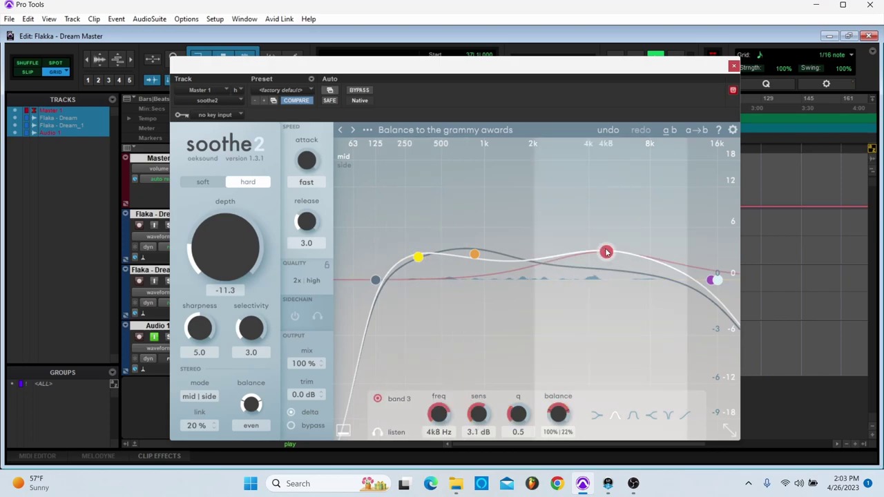
pyautogui.moveTo(607, 254); pyautogui.dragTo(654, 253)
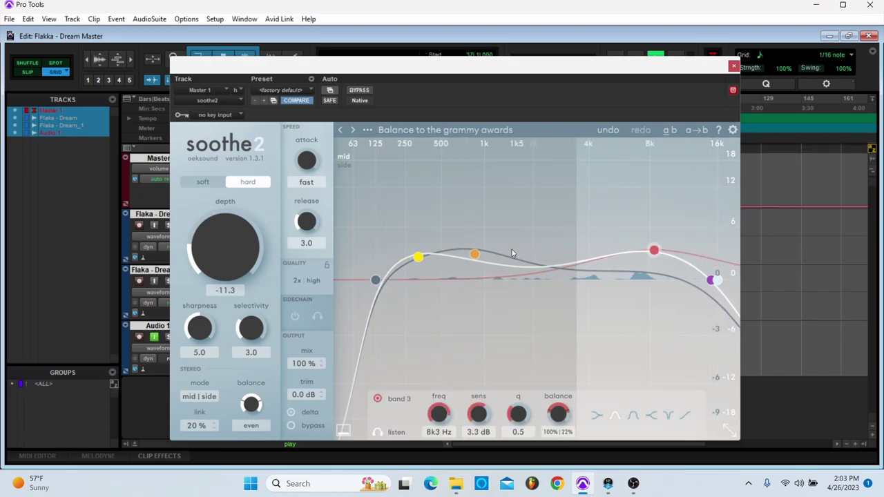
pyautogui.moveTo(479, 257); pyautogui.dragTo(540, 265)
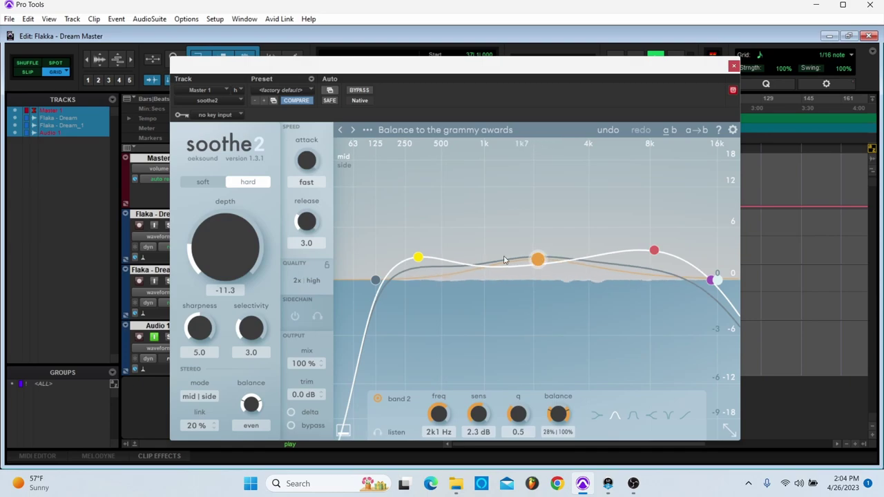
pyautogui.moveTo(419, 257); pyautogui.dragTo(413, 258)
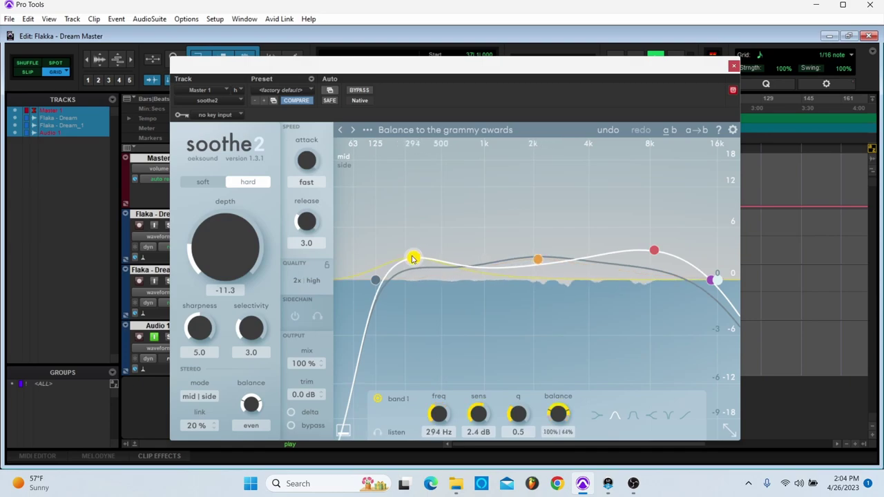
pyautogui.click(655, 250)
pyautogui.click(734, 66)
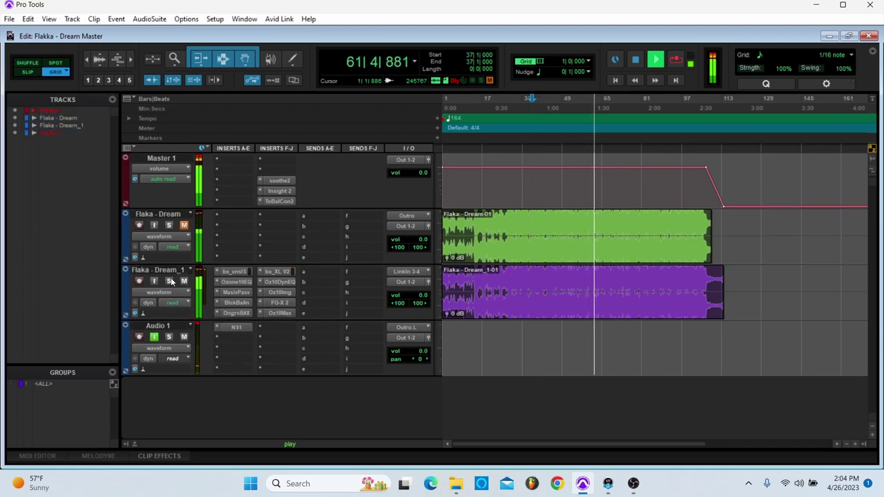
# Restart playback from bar 35 to listen to the master, and stop it.
pyautogui.click(169, 271)
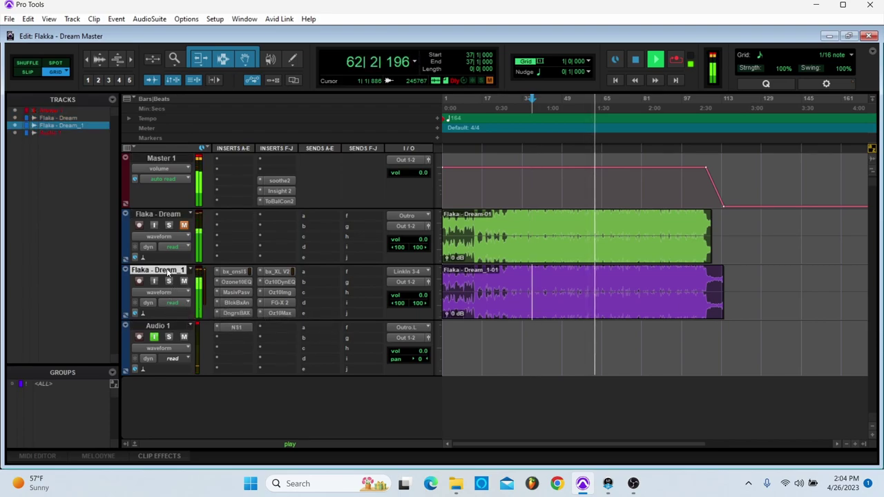
pyautogui.keyDown('ctrl'); pyautogui.click(186, 166); pyautogui.keyUp('ctrl')
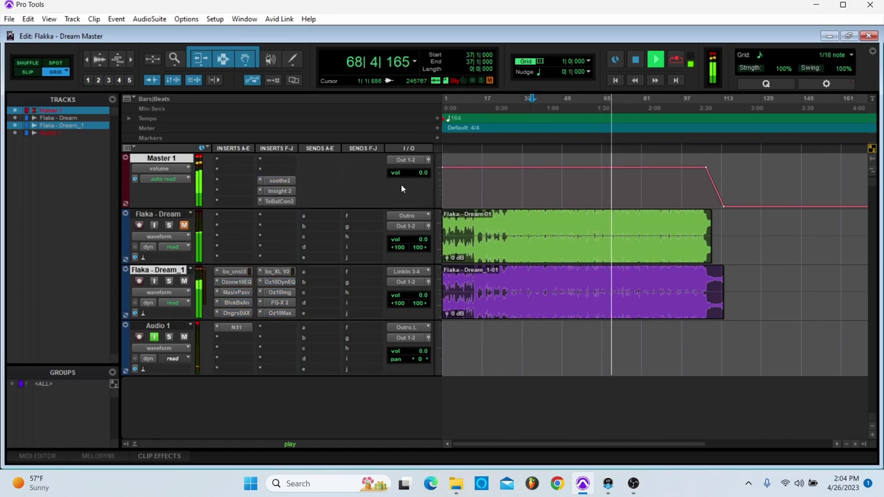
pyautogui.click(527, 101)
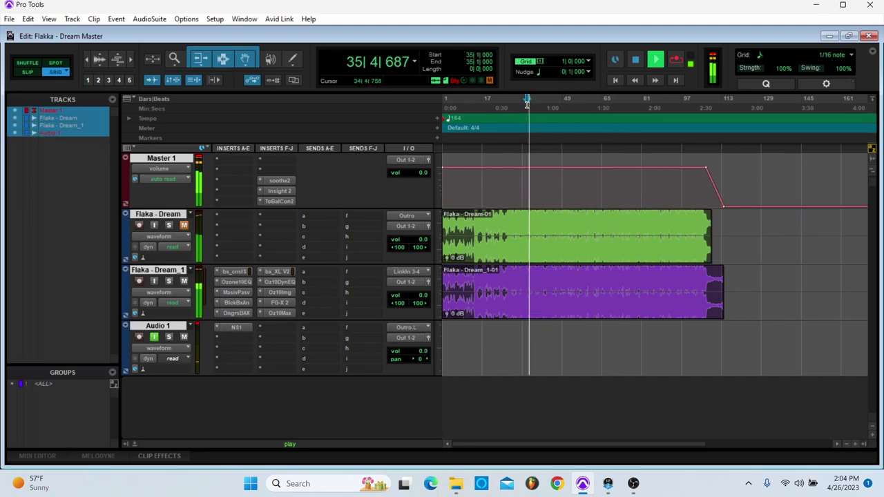
pyautogui.press('space')
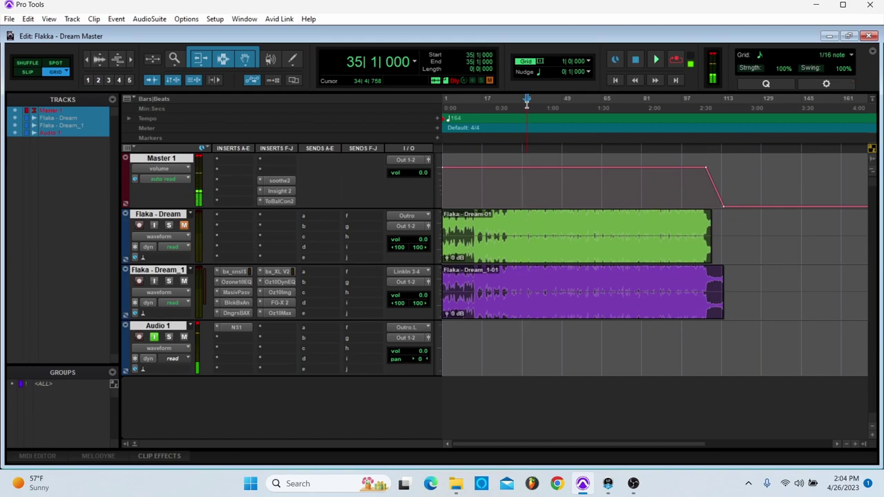
# Change the track selection so that only Flaka - Dream_1 and Master 1 are selected.
pyautogui.keyDown('ctrl'); pyautogui.click(157, 325); pyautogui.keyUp('ctrl')
pyautogui.keyDown('ctrl'); pyautogui.click(158, 270); pyautogui.keyUp('ctrl')
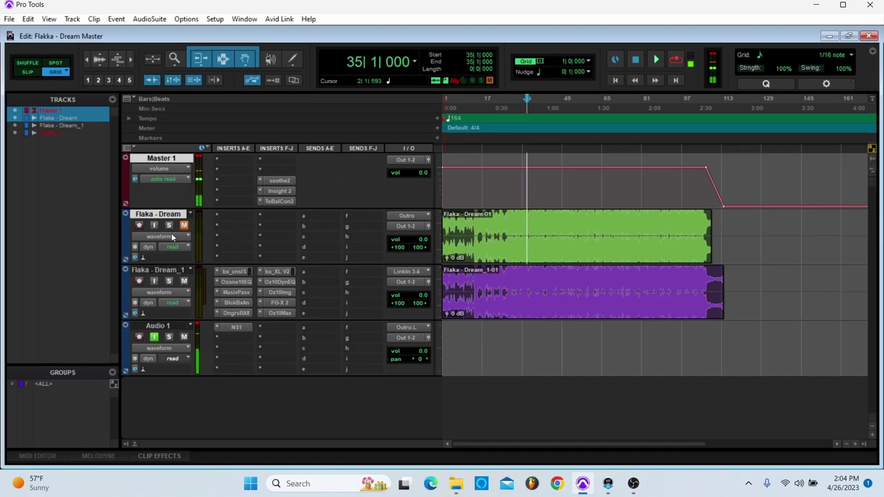
pyautogui.keyDown('ctrl'); pyautogui.click(160, 214); pyautogui.keyUp('ctrl')
pyautogui.keyDown('ctrl'); pyautogui.click(172, 159); pyautogui.keyUp('ctrl')
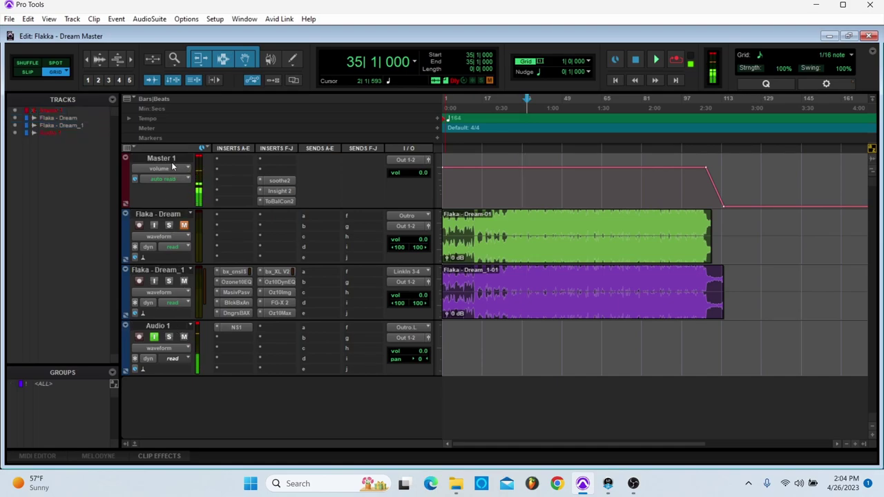
pyautogui.click(160, 272)
pyautogui.keyDown('ctrl'); pyautogui.click(175, 160); pyautogui.keyUp('ctrl')
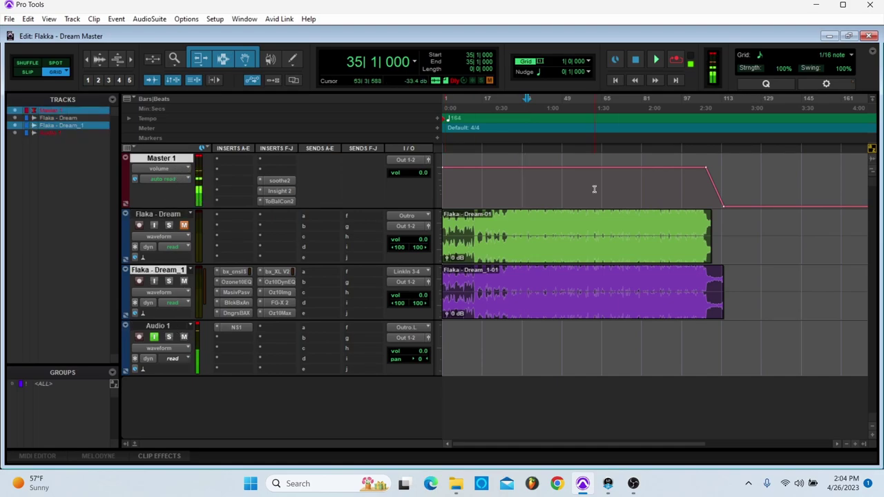
# Play the master from bar 35, bypassing the processing inserts on Master 1 and Flaka - Dream_1 for comparison and re-enabling them.
pyautogui.press('space')
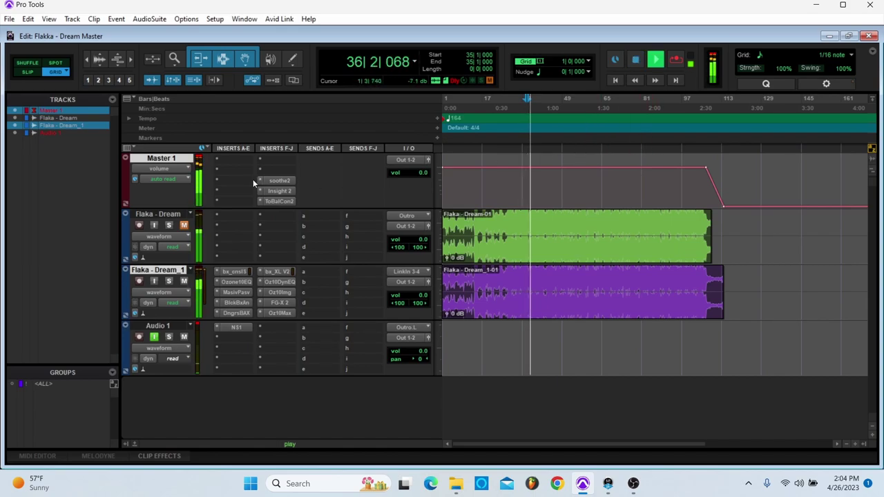
pyautogui.hotkey('shift', 'a')
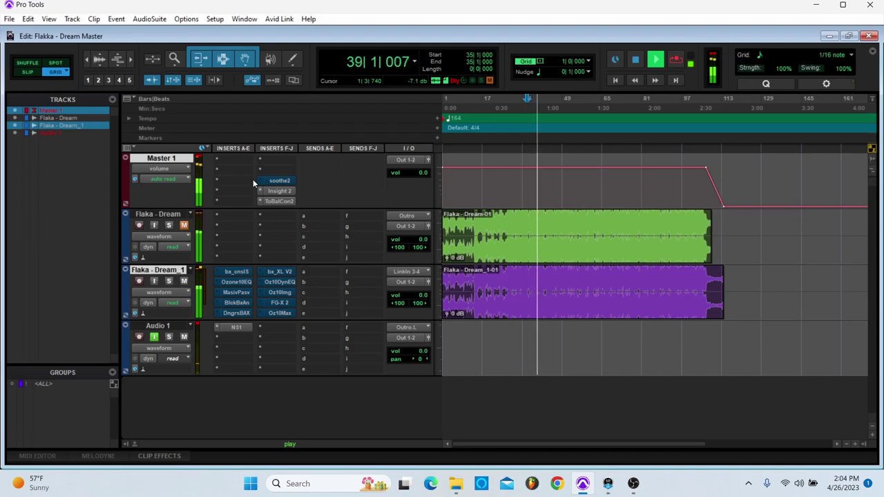
pyautogui.hotkey('shift', 'a')
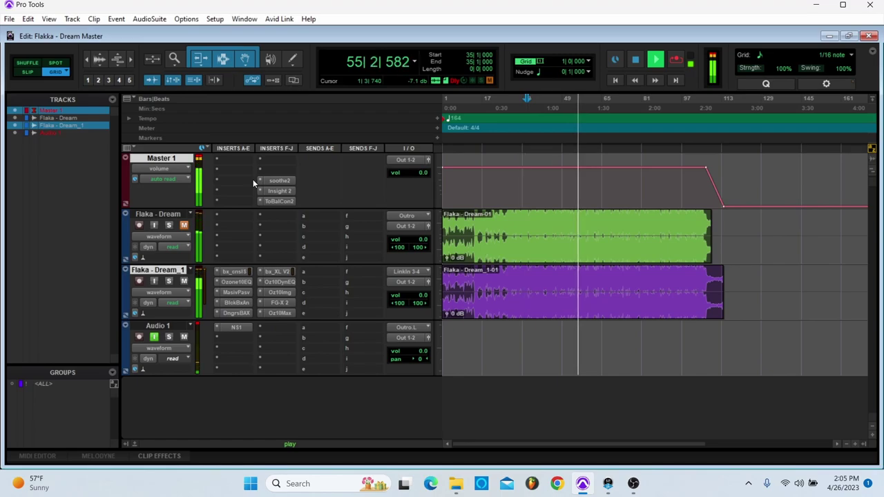
# Reset the Transients and Balance controls to centre in FG-X 2 on Flaka - Dream_1.
pyautogui.click(273, 271)
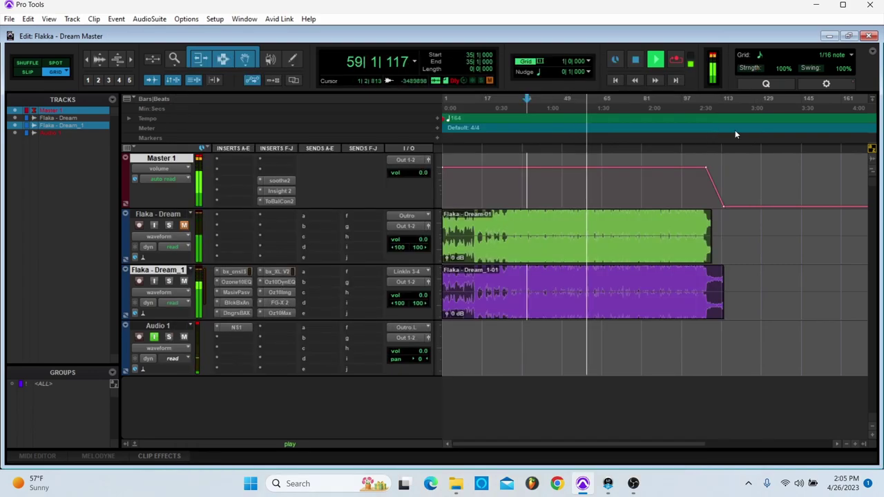
pyautogui.click(280, 302)
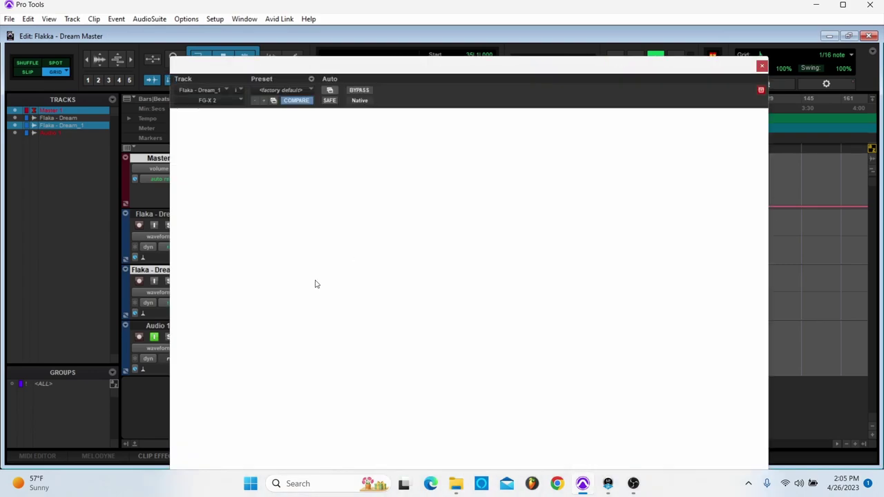
pyautogui.moveTo(550, 68); pyautogui.dragTo(521, 23)
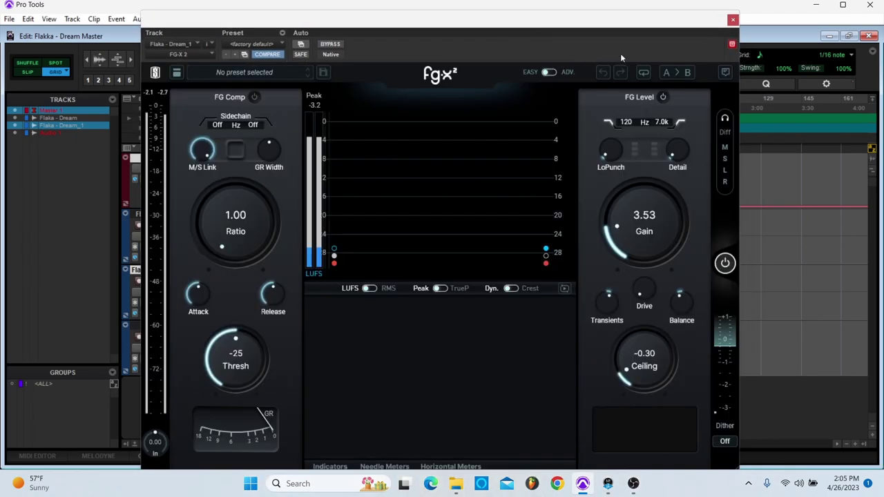
pyautogui.moveTo(608, 313)
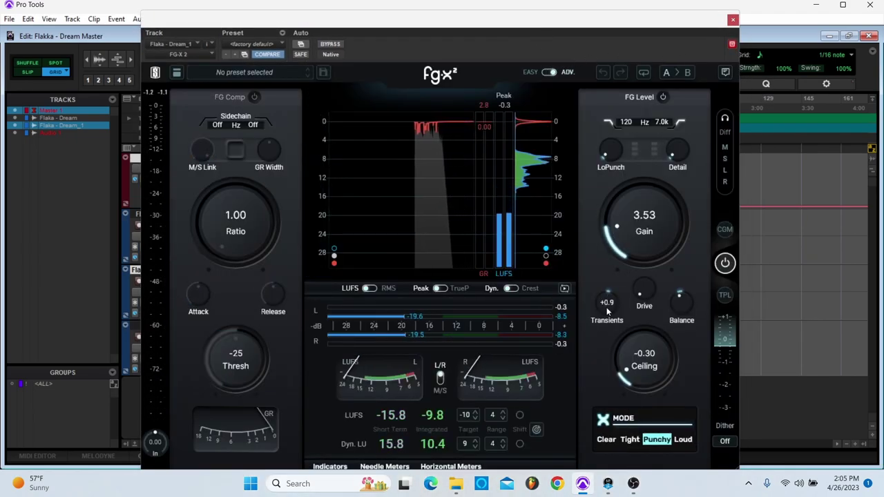
pyautogui.moveTo(679, 304)
pyautogui.moveTo(665, 206)
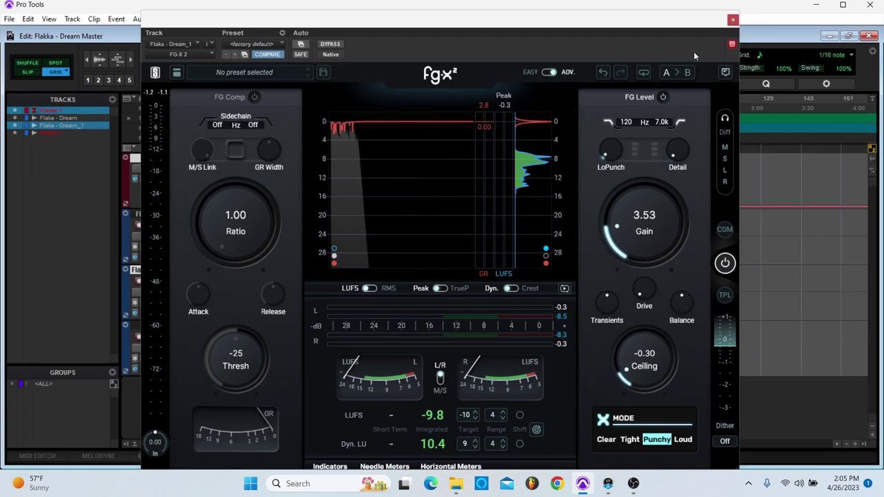
pyautogui.click(733, 19)
# Play from bar 28 with Audio 1 deselected, and set the Ozone 10 Maximizer threshold on Flaka - Dream_1 to -2.5 dB.
pyautogui.click(503, 109)
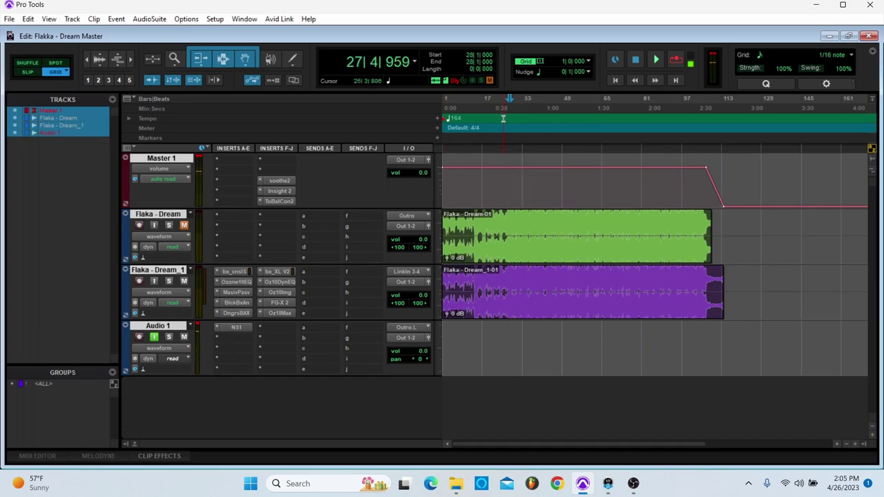
pyautogui.keyDown('ctrl'); pyautogui.click(170, 327); pyautogui.keyUp('ctrl')
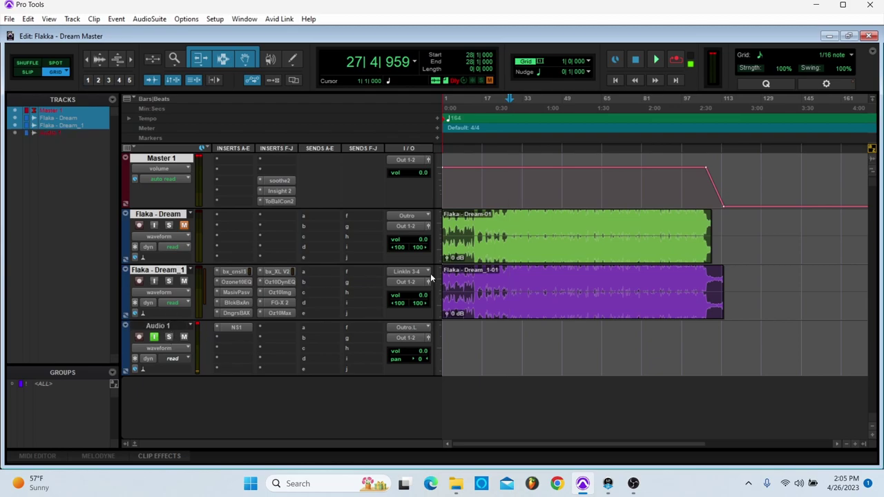
pyautogui.press('space')
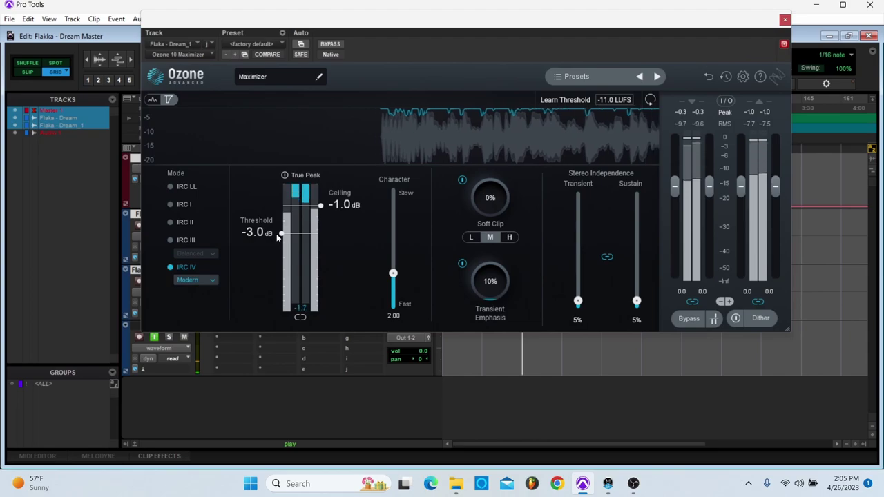
pyautogui.moveTo(277, 234); pyautogui.dragTo(280, 231)
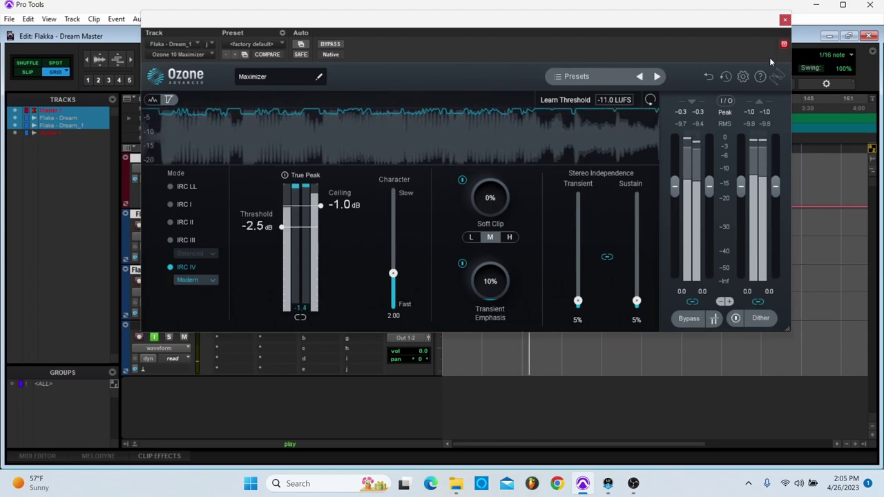
pyautogui.click(785, 19)
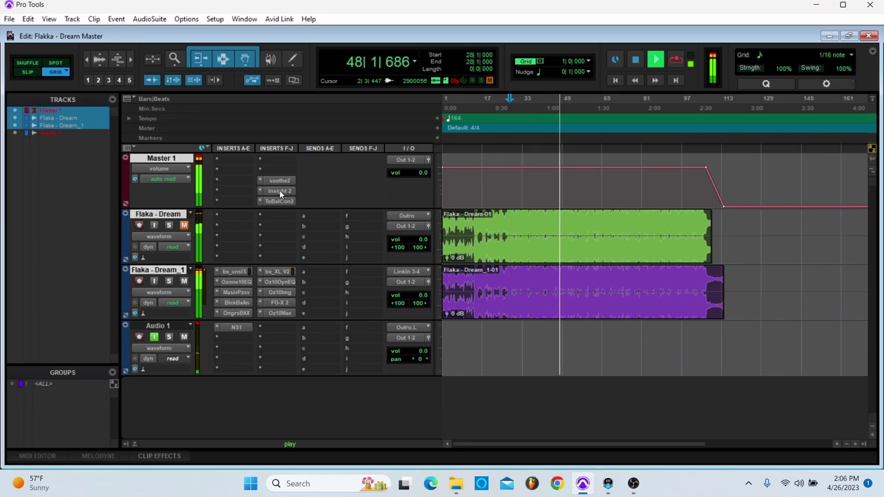
# Bypass the selected tracks' processing inserts during playback to compare with the adjusted limiting, and re-enable them.
pyautogui.hotkey('shift', 'a')
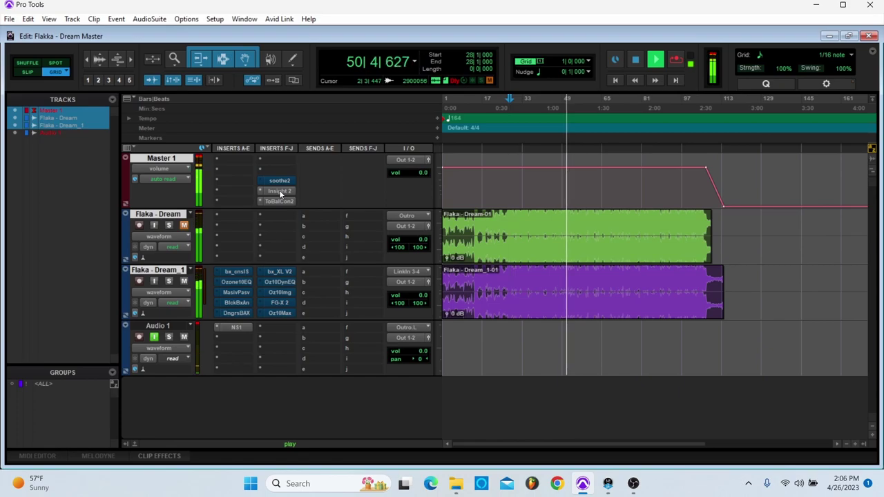
pyautogui.hotkey('shift', 'a')
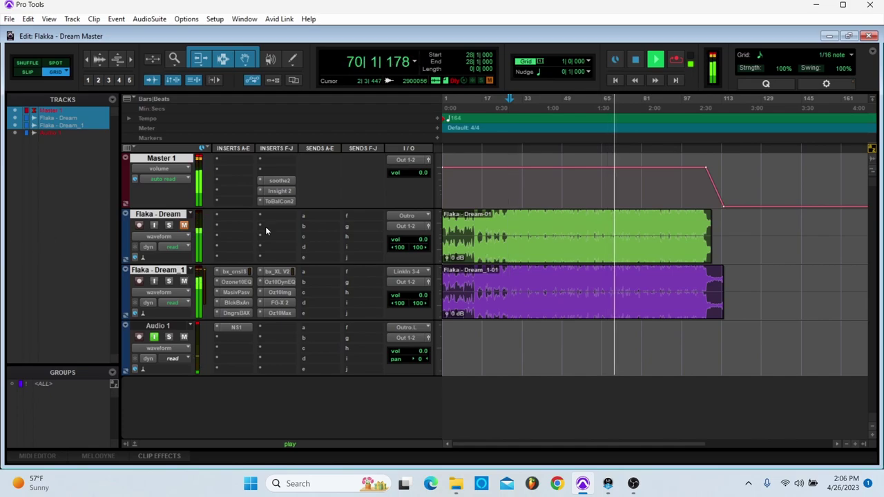
# Check the master against the Bass Heavy target in Tonal Balance Control on Master 1, restarting playback from bar 32.
pyautogui.click(284, 203)
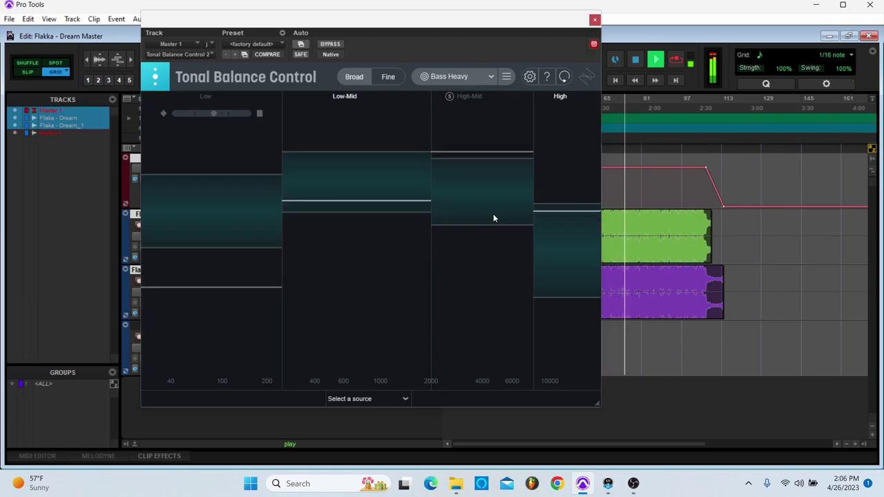
pyautogui.moveTo(525, 44); pyautogui.dragTo(424, 48)
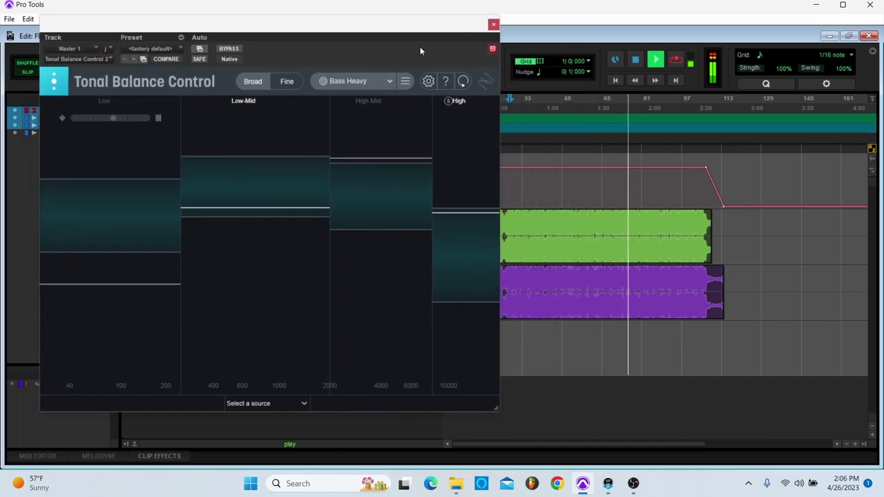
pyautogui.click(387, 83)
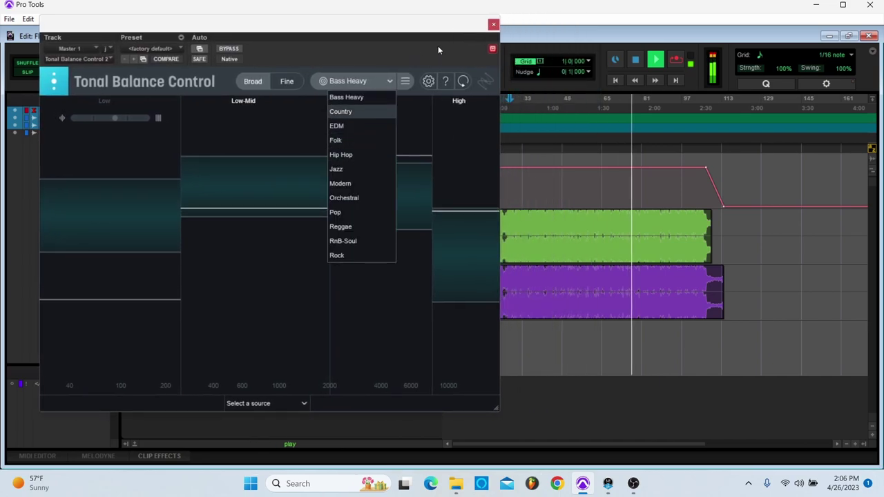
pyautogui.click(424, 28)
pyautogui.moveTo(424, 27); pyautogui.dragTo(406, 43)
pyautogui.click(520, 103)
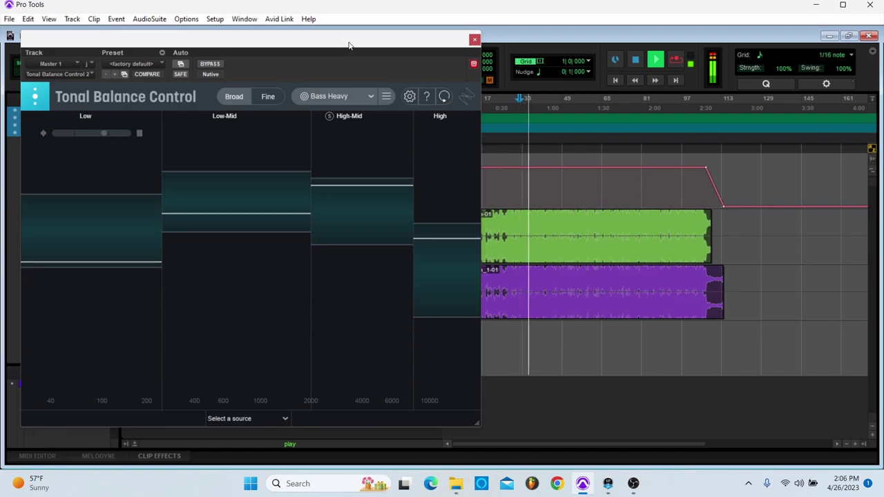
# Recheck the four frequency bands in Tonal Balance Control during playback, close the plug-in and stop the song.
pyautogui.moveTo(349, 45); pyautogui.dragTo(491, 32)
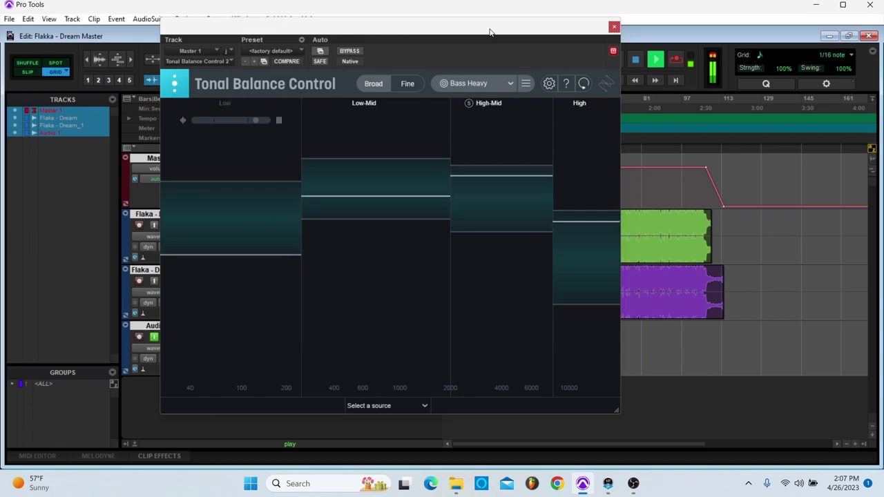
pyautogui.click(614, 27)
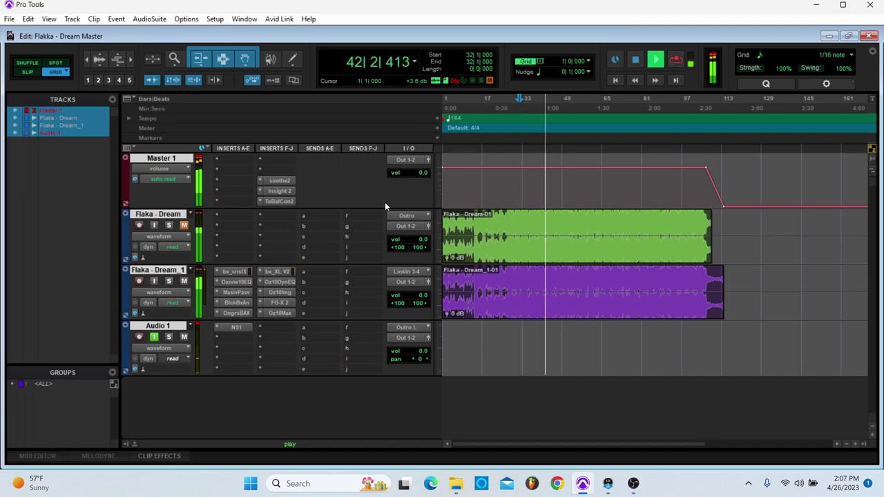
pyautogui.click(276, 202)
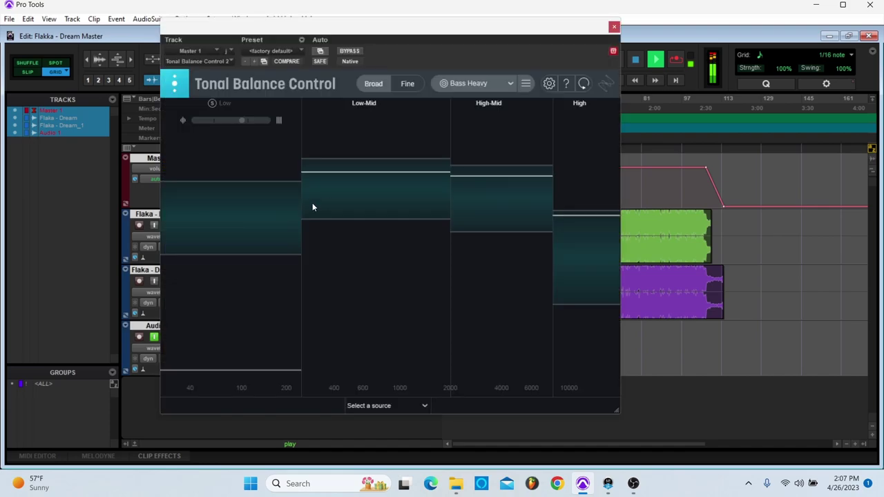
pyautogui.click(614, 28)
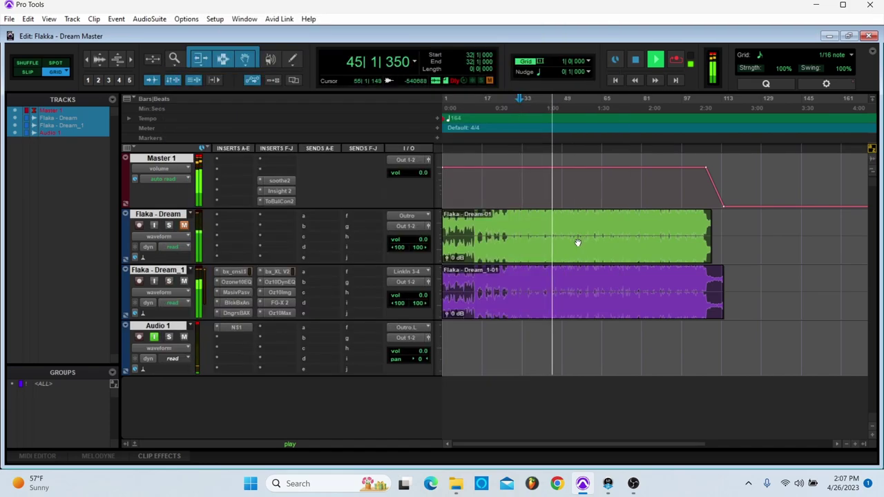
pyautogui.press('space')
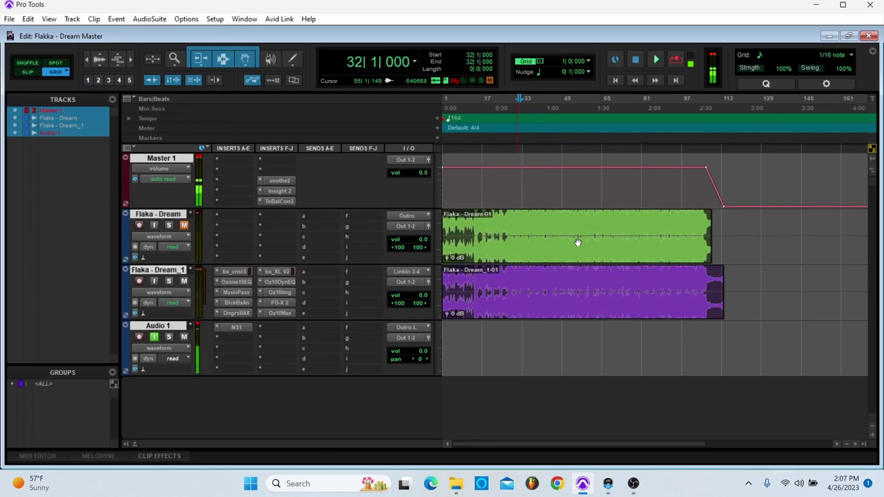